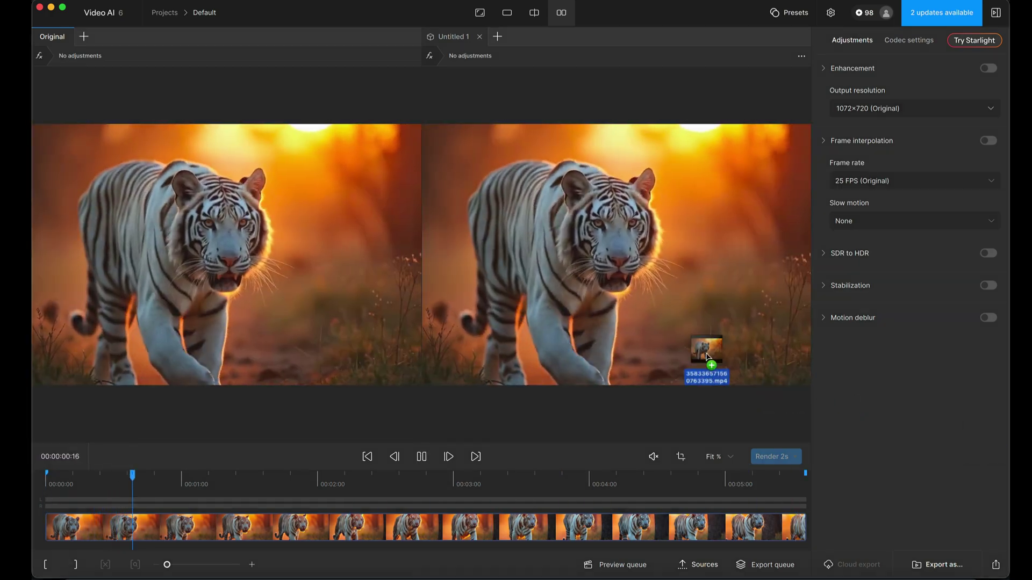
Load the white tiger MP4 clip into Video AI for side-by-side playback
{"action": "left_click_drag", "start_coordinate": [709, 364], "coordinate": [398, 261]}
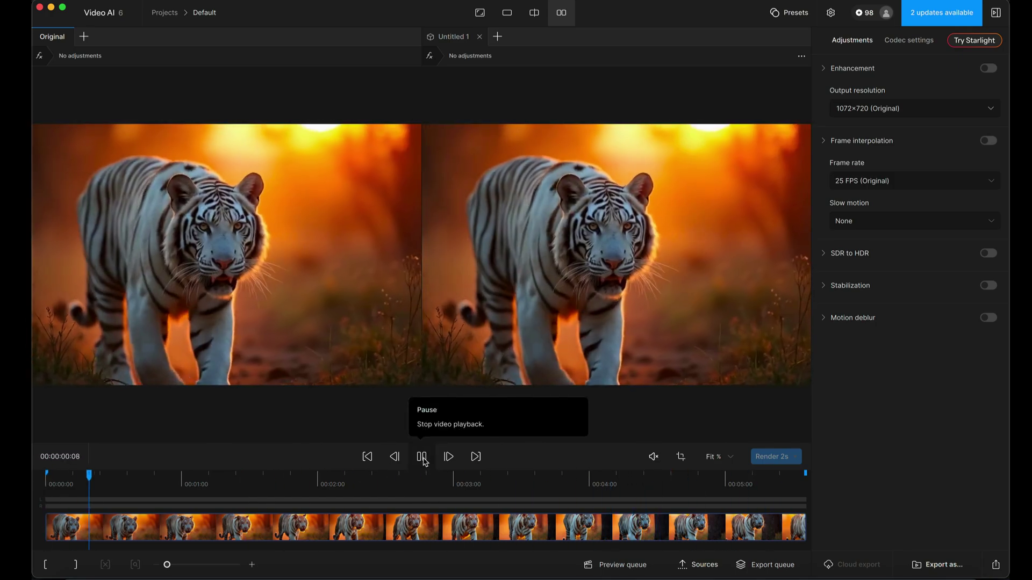
Pause playback and move the playhead to about 00:00:03:15
{"action": "left_click", "coordinate": [423, 460]}
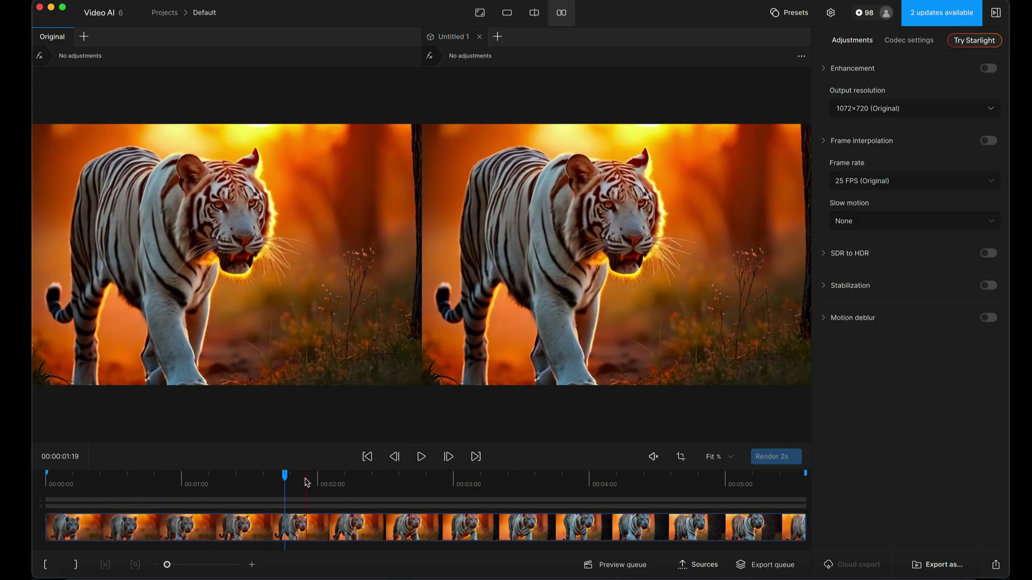
{"action": "left_click_drag", "start_coordinate": [309, 482], "coordinate": [534, 504]}
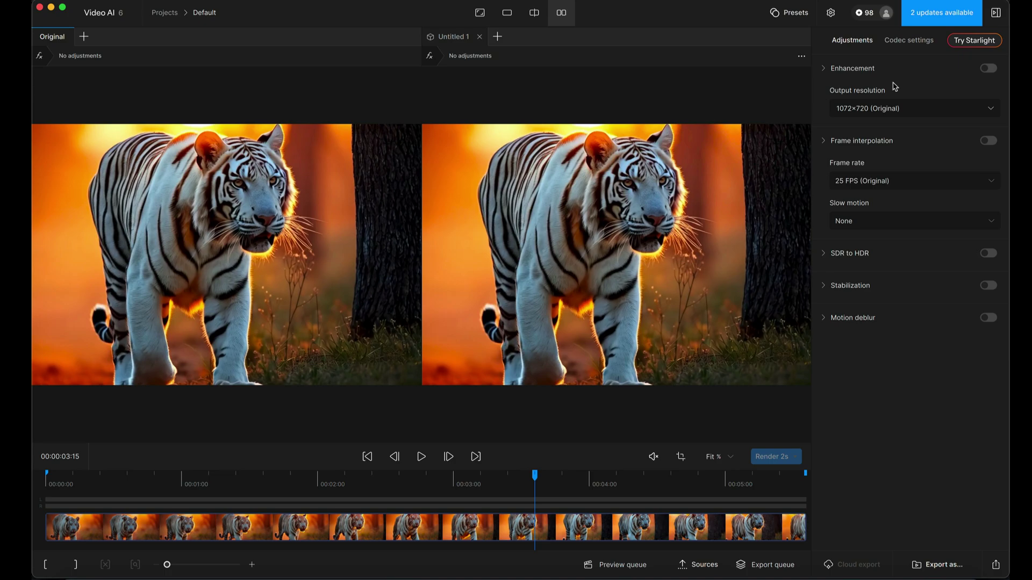
Rename the Untitled 1 copy of the clip to 'Edited'
{"action": "left_click", "coordinate": [452, 41]}
{"action": "double_click", "coordinate": [455, 38]}
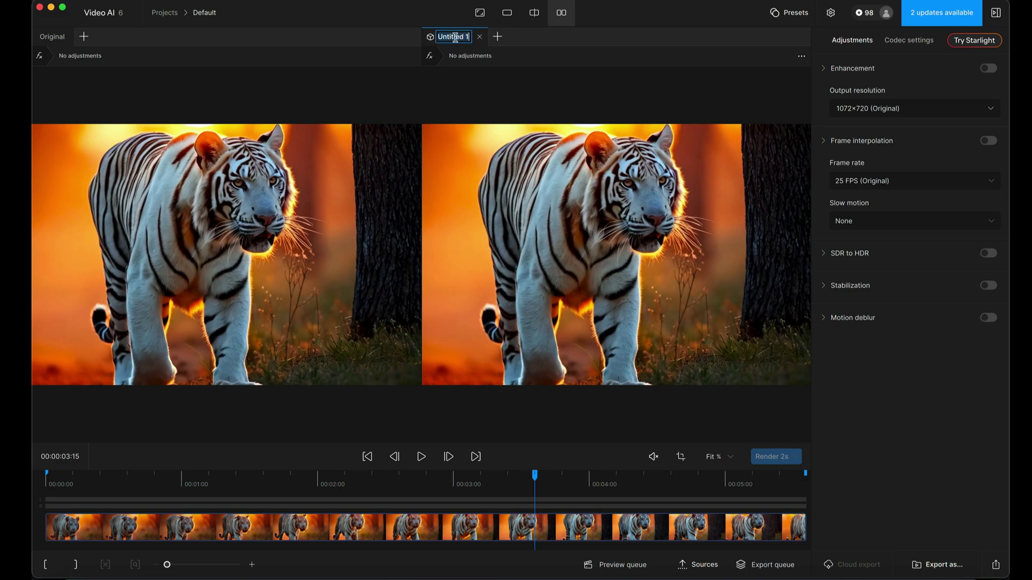
{"action": "type", "text": "Edited"}
{"action": "mouse_move", "coordinate": [837, 57]}
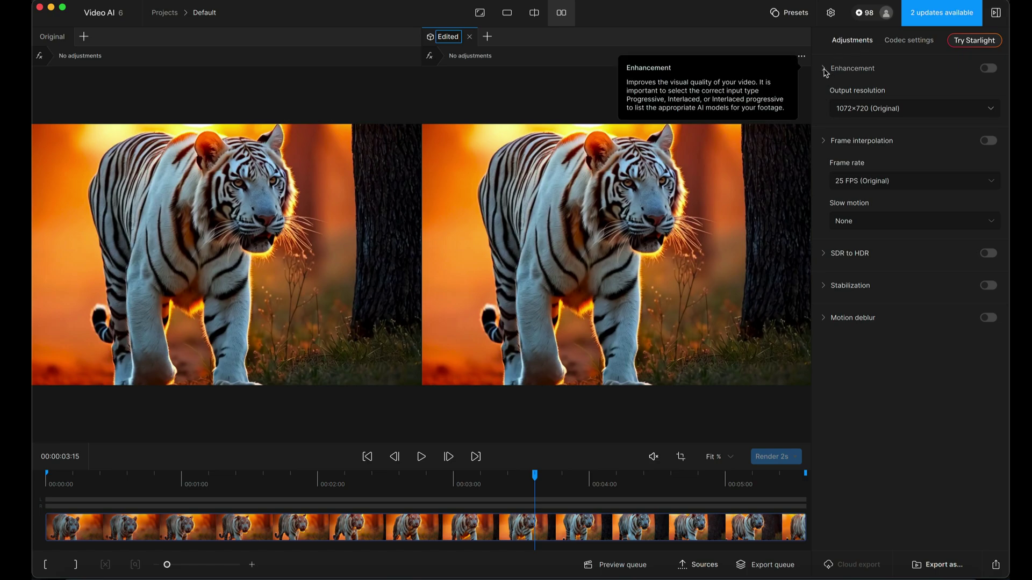
Turn on Proteus enhancement and set output resolution to 2x Upscale (2144×1440)
{"action": "left_click", "coordinate": [825, 70]}
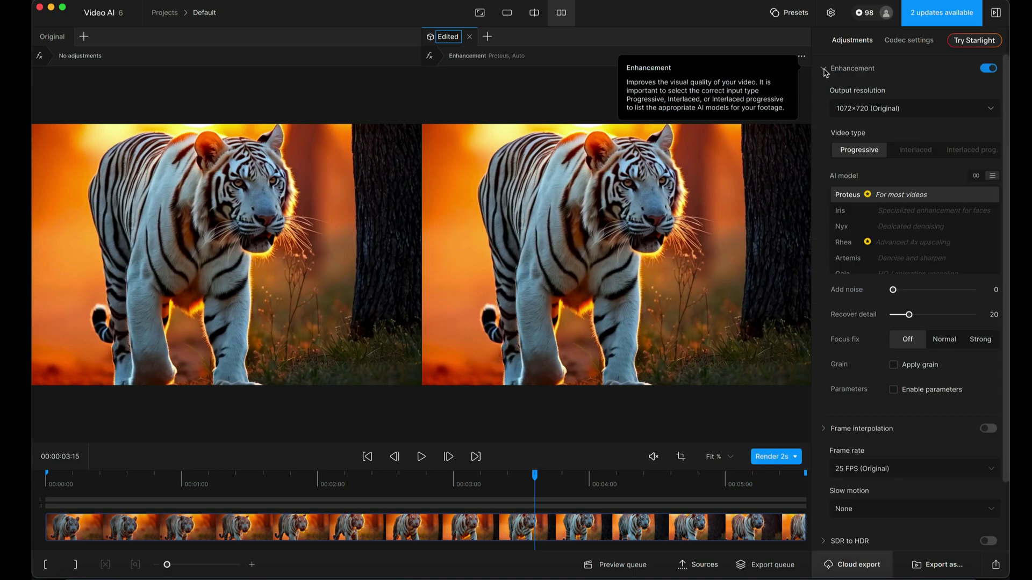
{"action": "left_click", "coordinate": [884, 113]}
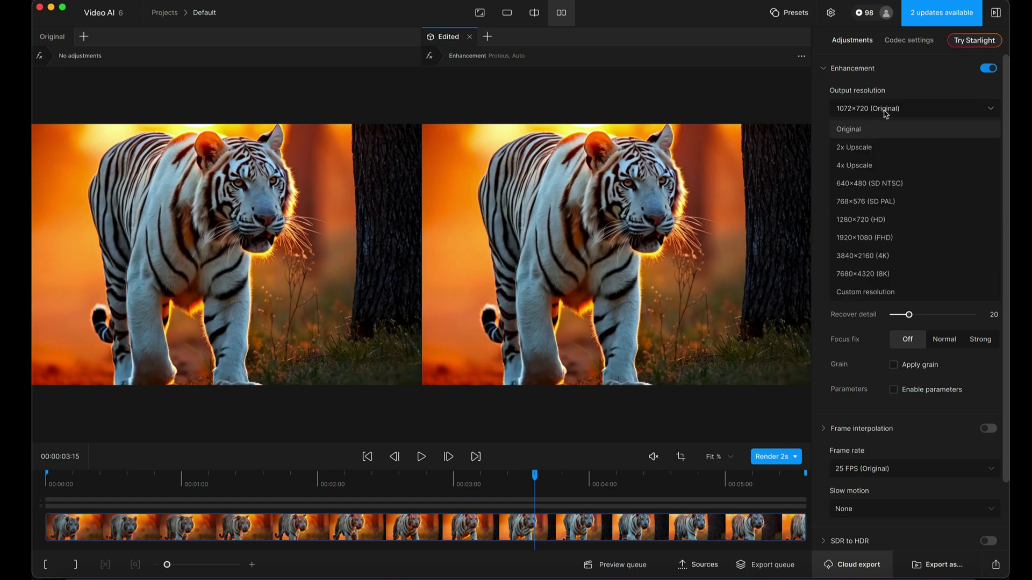
{"action": "left_click", "coordinate": [875, 149]}
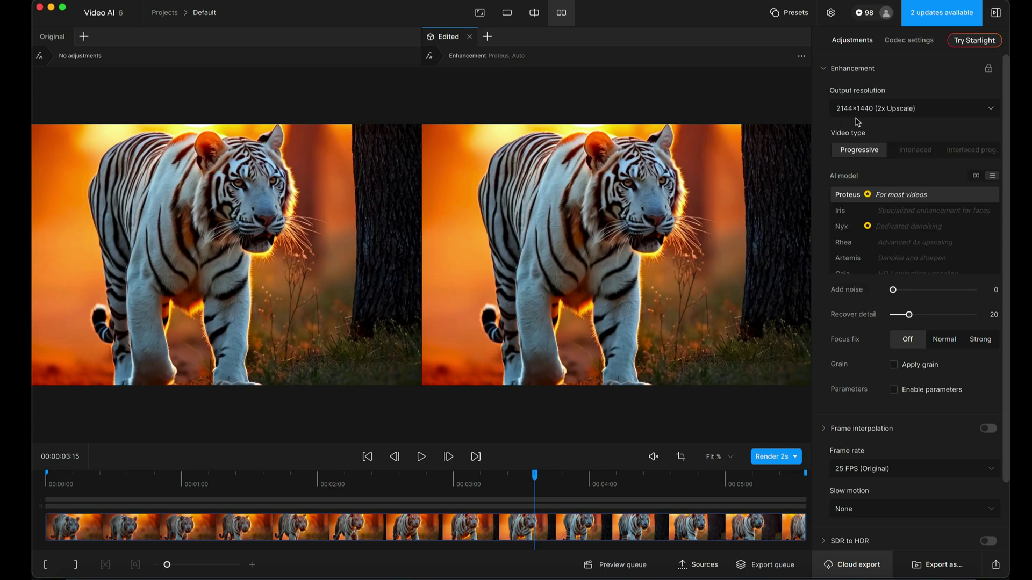
{"action": "left_click", "coordinate": [914, 112]}
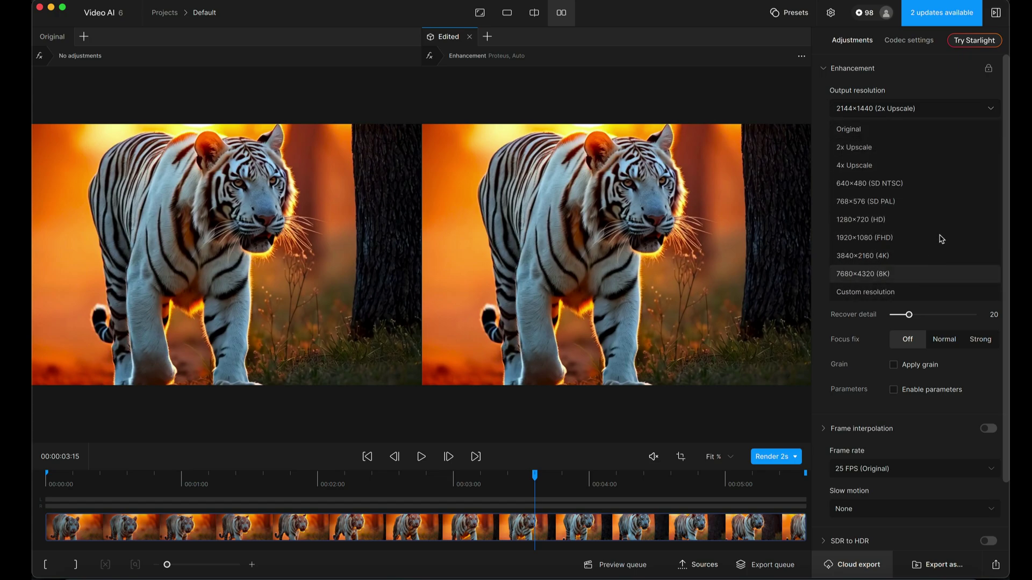
{"action": "left_click", "coordinate": [937, 87]}
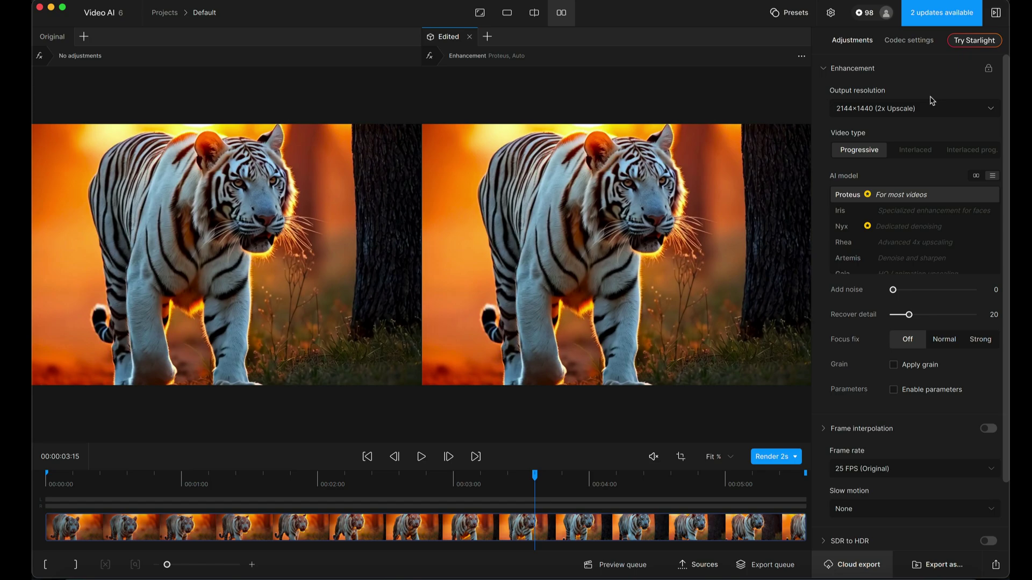
{"action": "scroll", "coordinate": [919, 101], "scroll_direction": "down", "scroll_amount": 2}
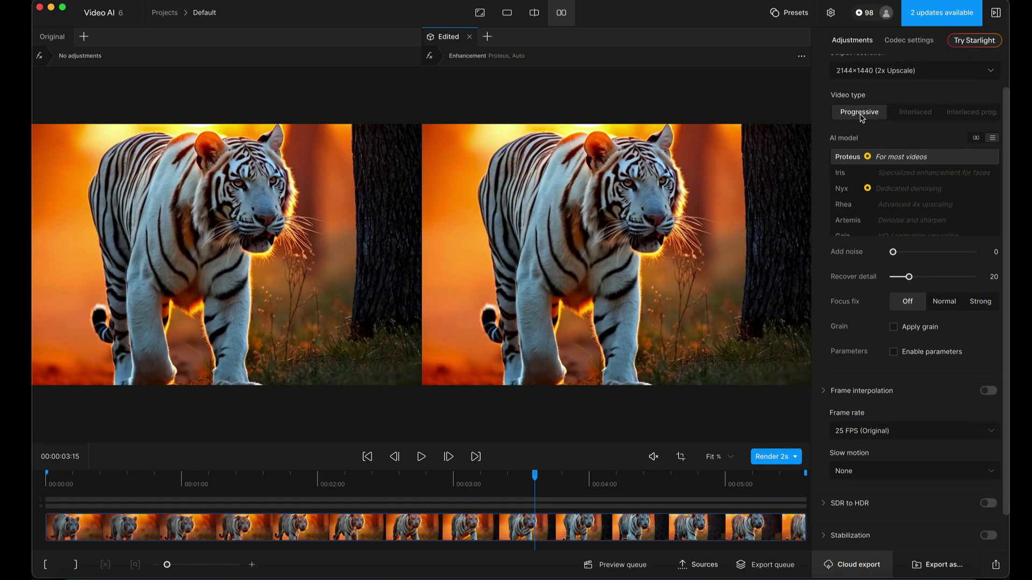
{"action": "scroll", "coordinate": [879, 126], "scroll_direction": "down", "scroll_amount": 1}
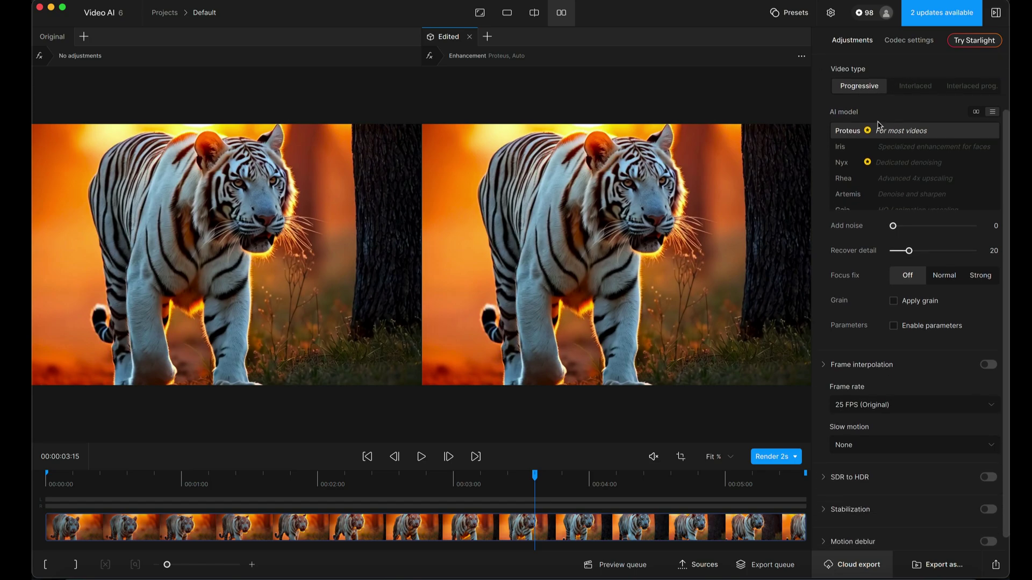
{"action": "scroll", "coordinate": [900, 162], "scroll_direction": "down", "scroll_amount": 1}
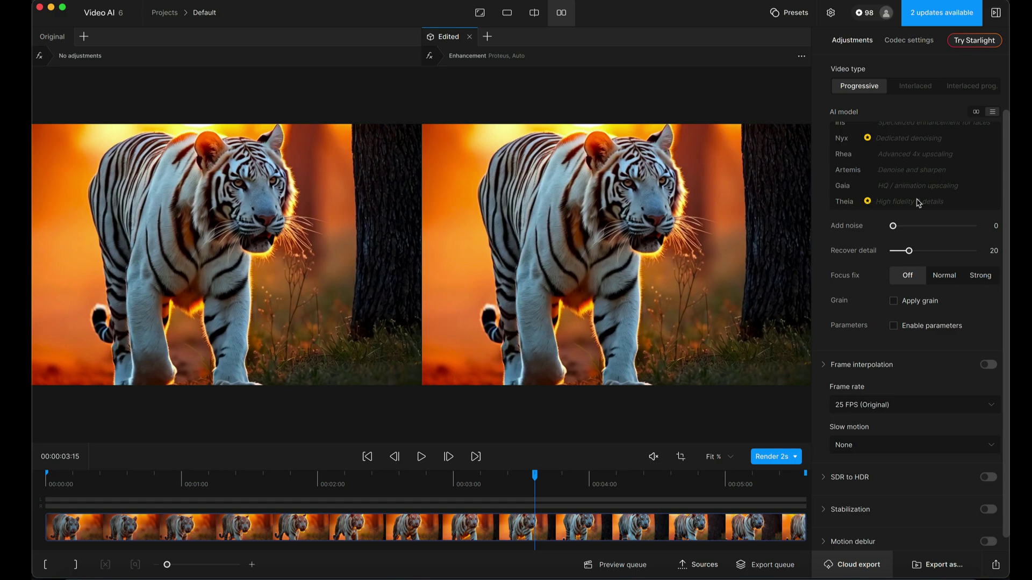
{"action": "scroll", "coordinate": [912, 209], "scroll_direction": "up", "scroll_amount": 1}
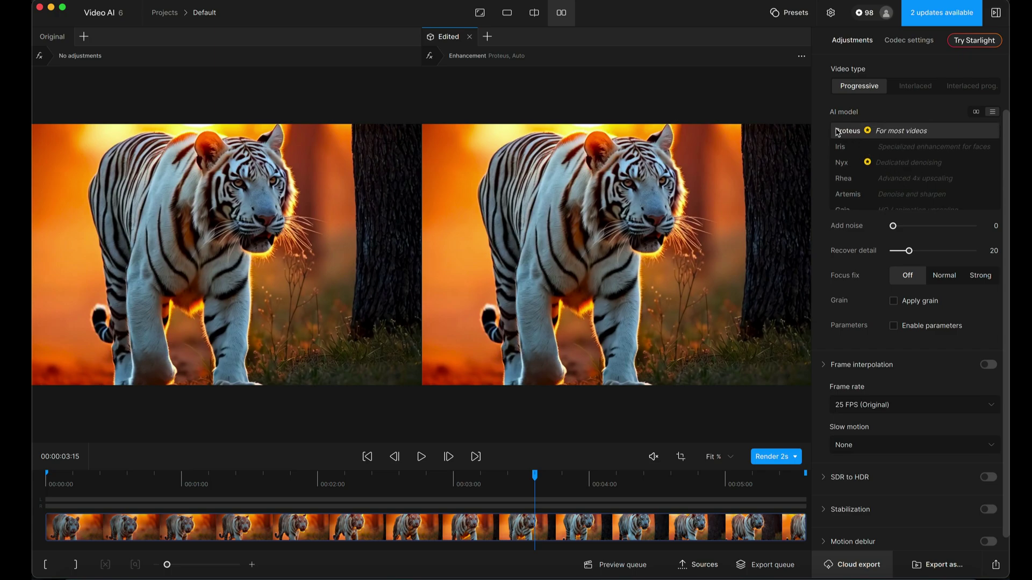
{"action": "mouse_move", "coordinate": [839, 116]}
{"action": "scroll", "coordinate": [889, 231], "scroll_direction": "down", "scroll_amount": 1}
{"action": "mouse_move", "coordinate": [851, 214]}
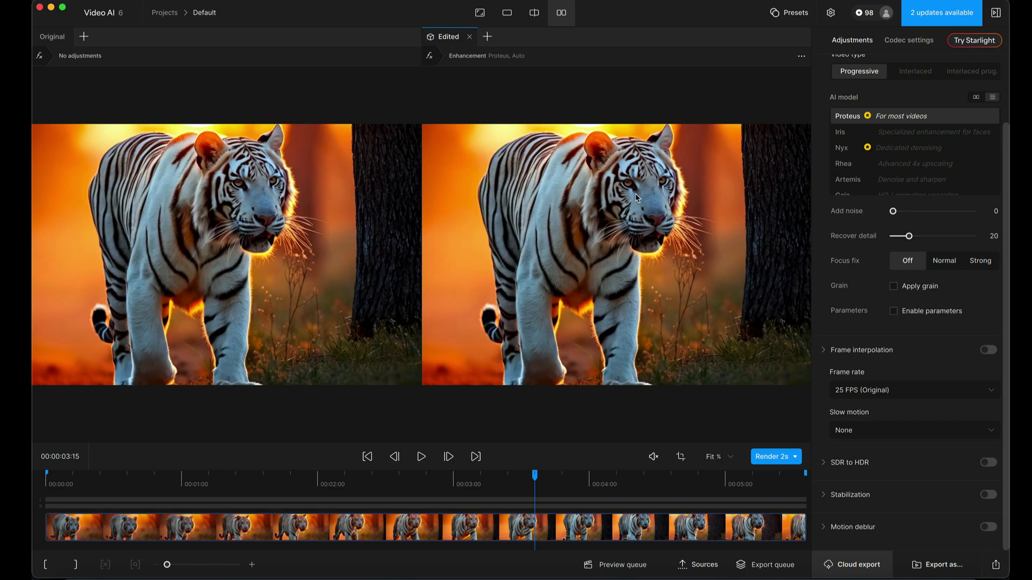
Switch the preview to Single view, showing only the Edited version
{"action": "left_click", "coordinate": [506, 12]}
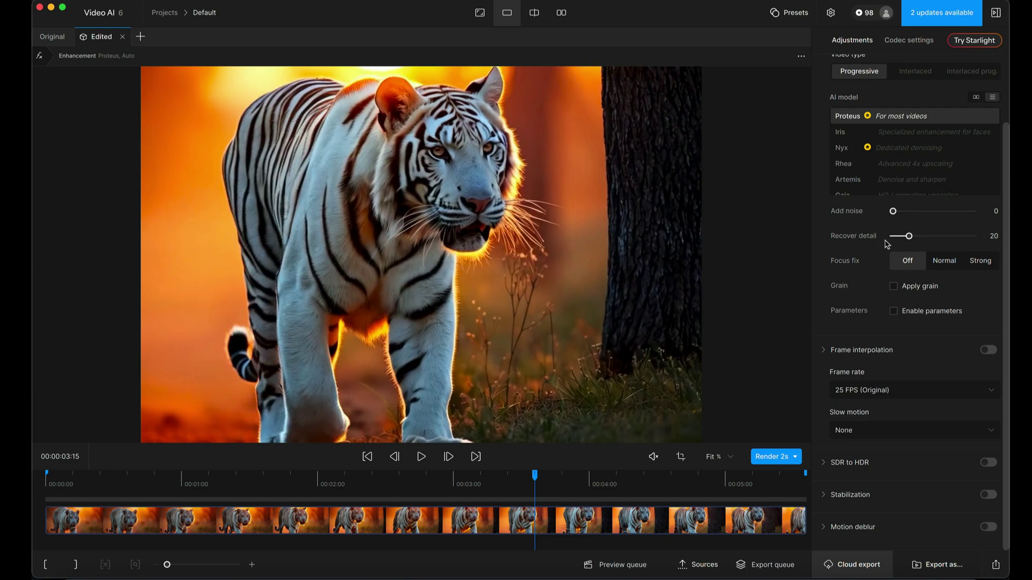
{"action": "scroll", "coordinate": [899, 101], "scroll_direction": "up", "scroll_amount": 2}
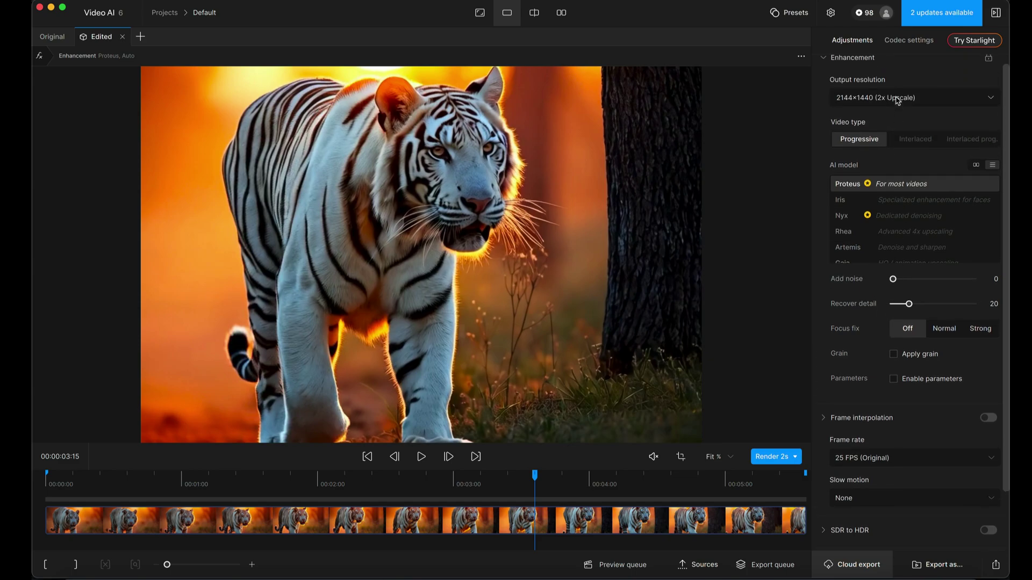
{"action": "scroll", "coordinate": [884, 148], "scroll_direction": "down", "scroll_amount": 3}
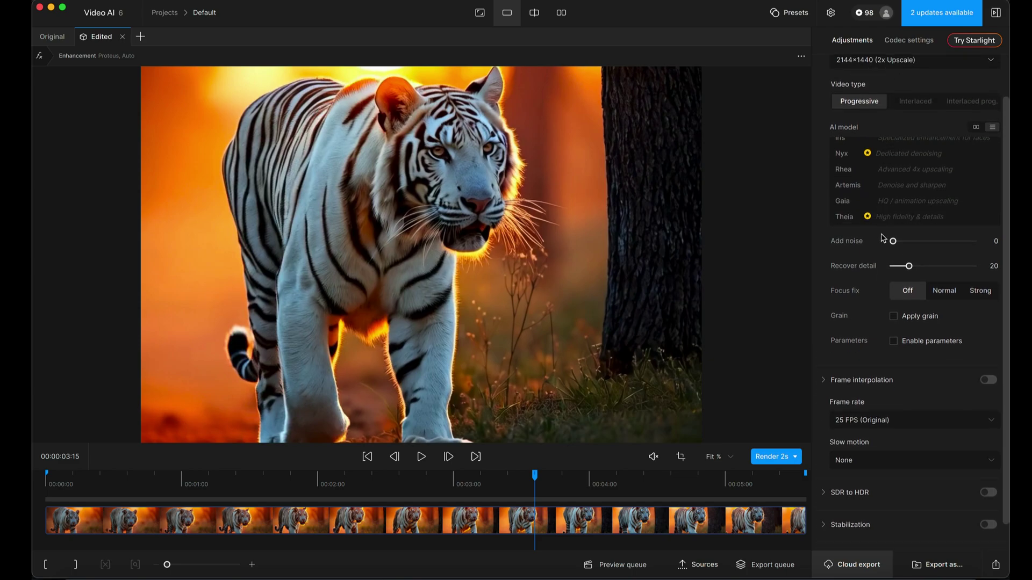
{"action": "scroll", "coordinate": [871, 267], "scroll_direction": "down", "scroll_amount": 1}
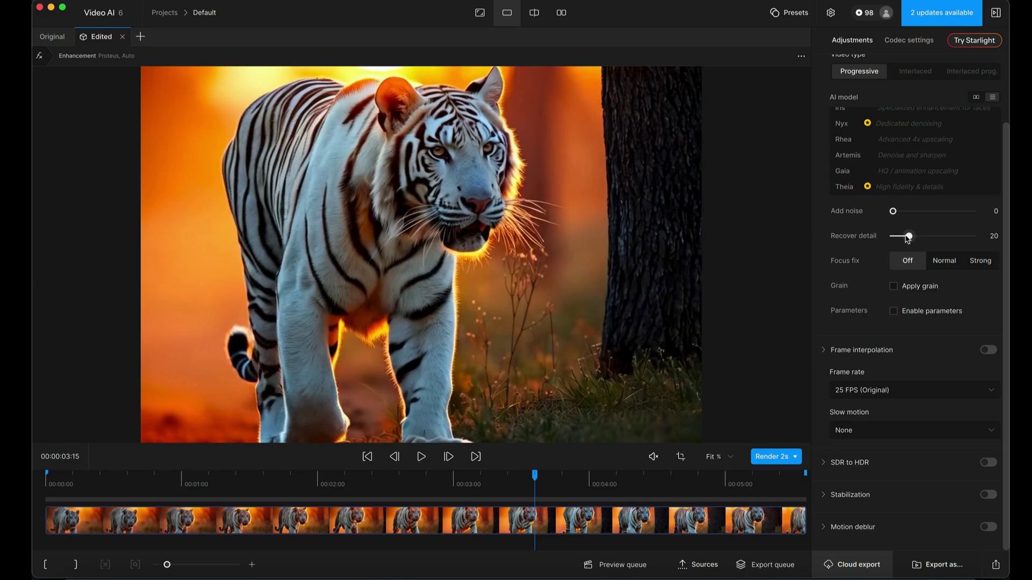
Apply grain (amount 5, size 2) and render a Min 5-frame preview at the current frame
{"action": "left_click", "coordinate": [893, 287]}
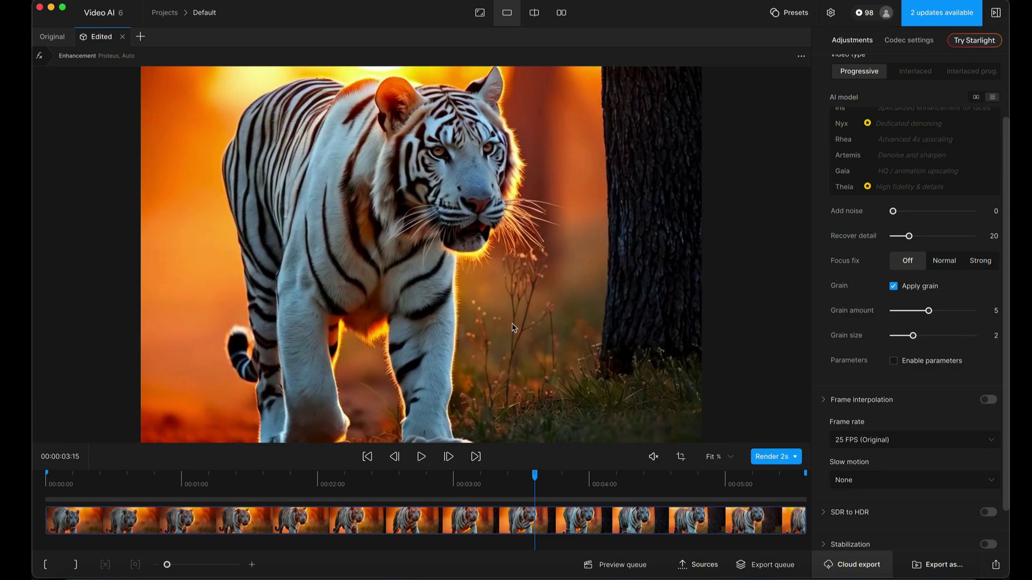
{"action": "left_click", "coordinate": [795, 457]}
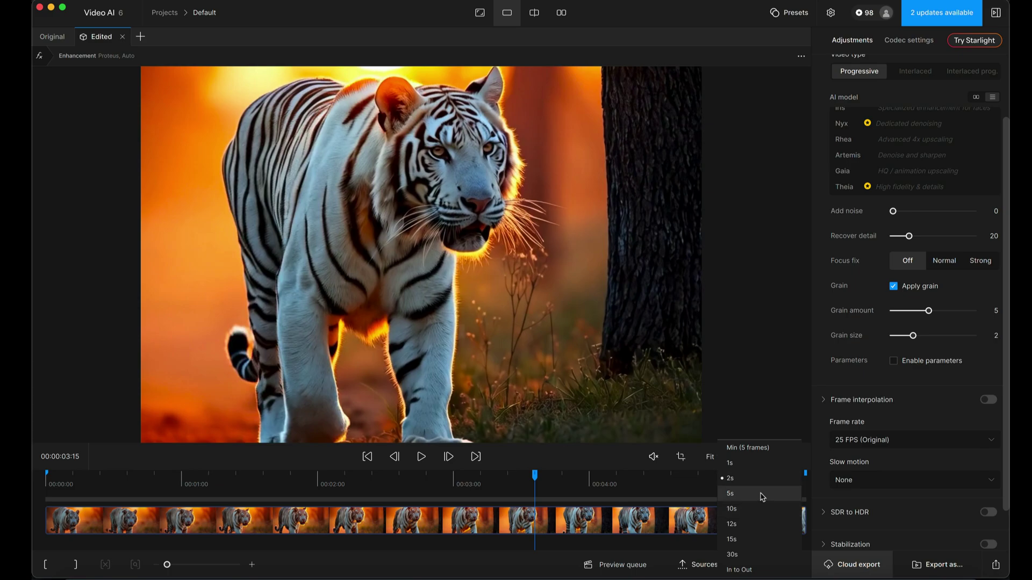
{"action": "left_click", "coordinate": [751, 450]}
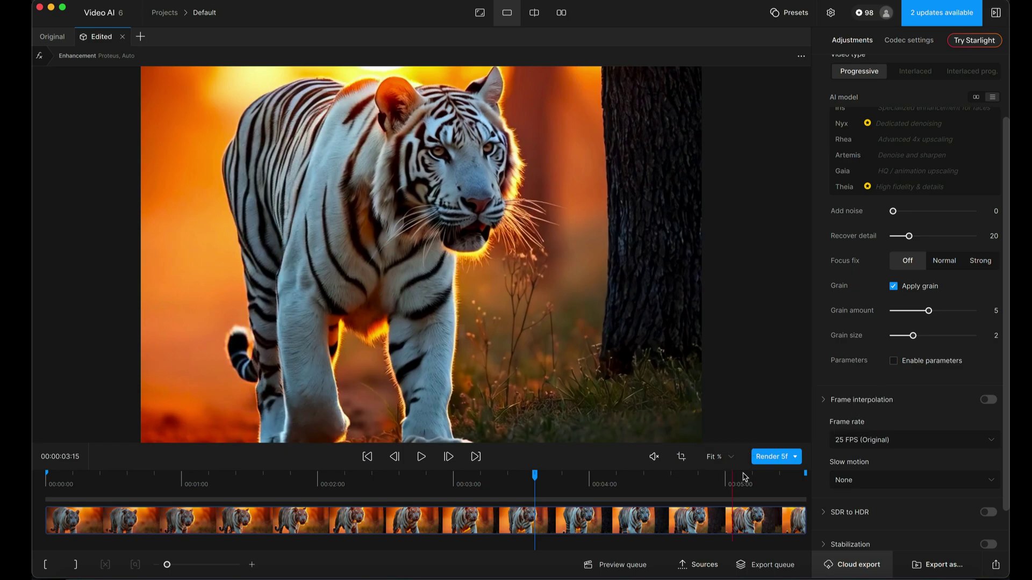
{"action": "left_click", "coordinate": [769, 458]}
Zoom the rendered preview to 100% and pan to the tiger's face
{"action": "left_click", "coordinate": [734, 460]}
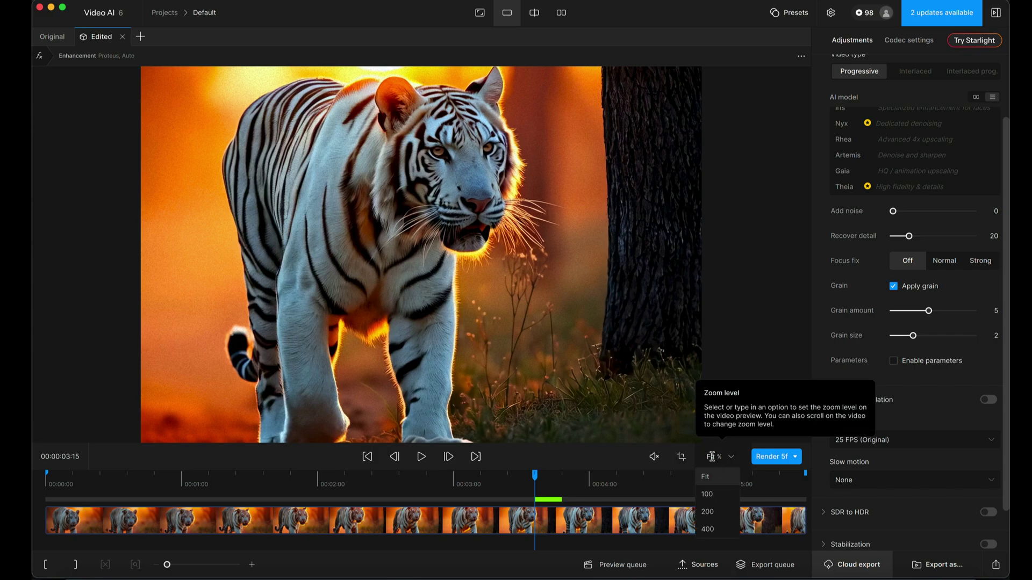
{"action": "left_click", "coordinate": [718, 494]}
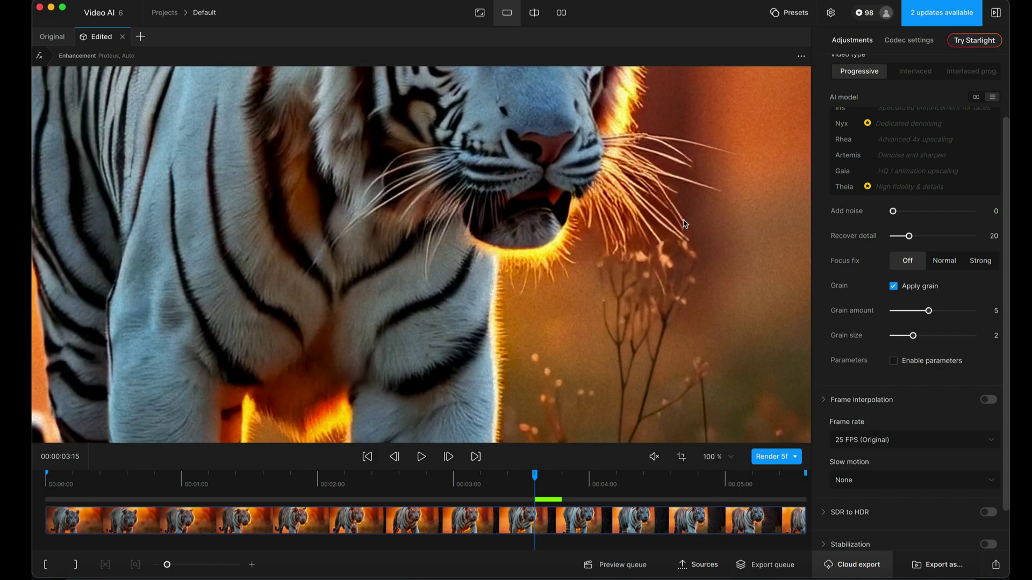
{"action": "left_click_drag", "start_coordinate": [688, 198], "coordinate": [617, 382]}
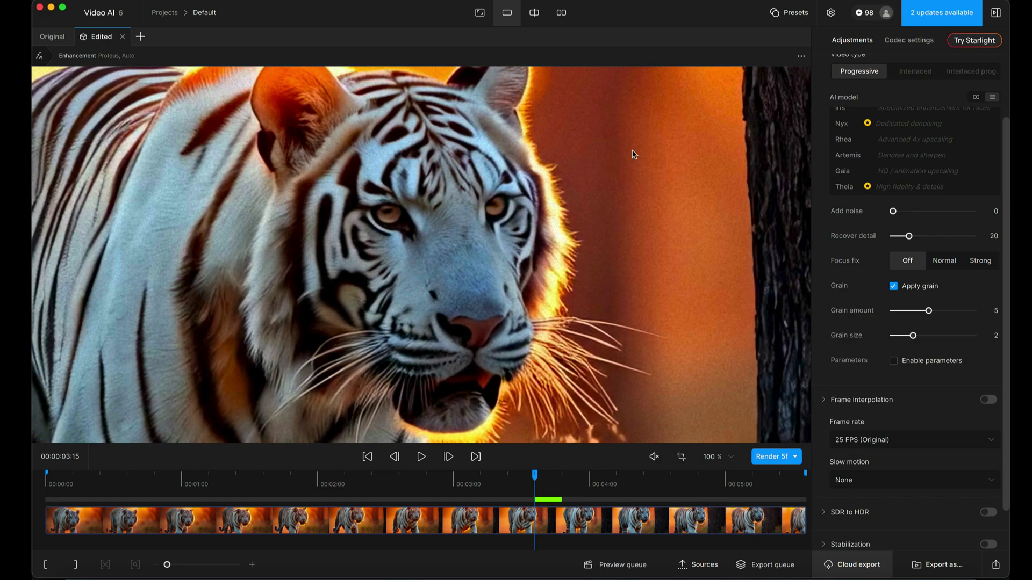
{"action": "left_click", "coordinate": [534, 12]}
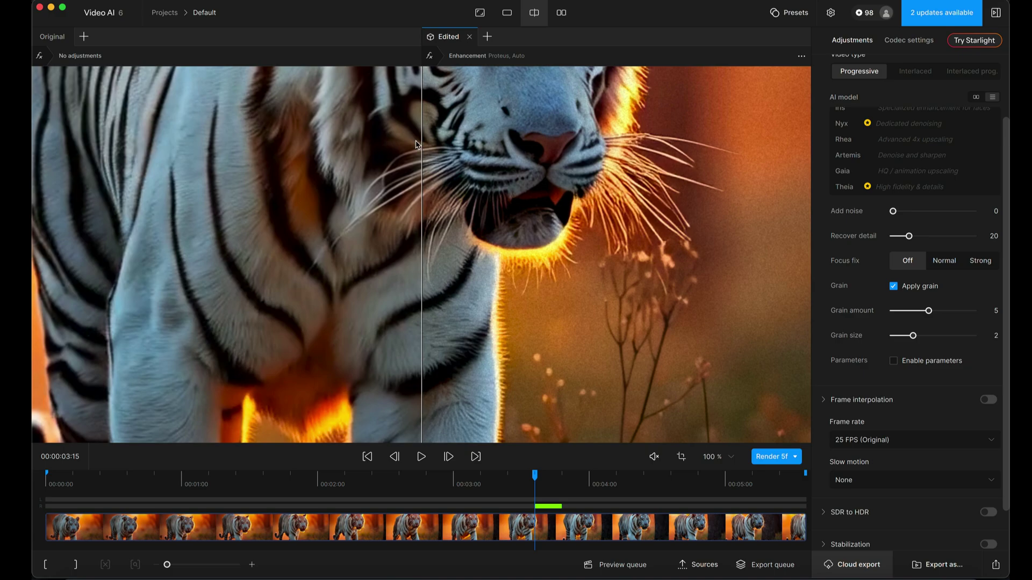
{"action": "left_click_drag", "start_coordinate": [420, 142], "coordinate": [304, 146]}
{"action": "left_click", "coordinate": [562, 14]}
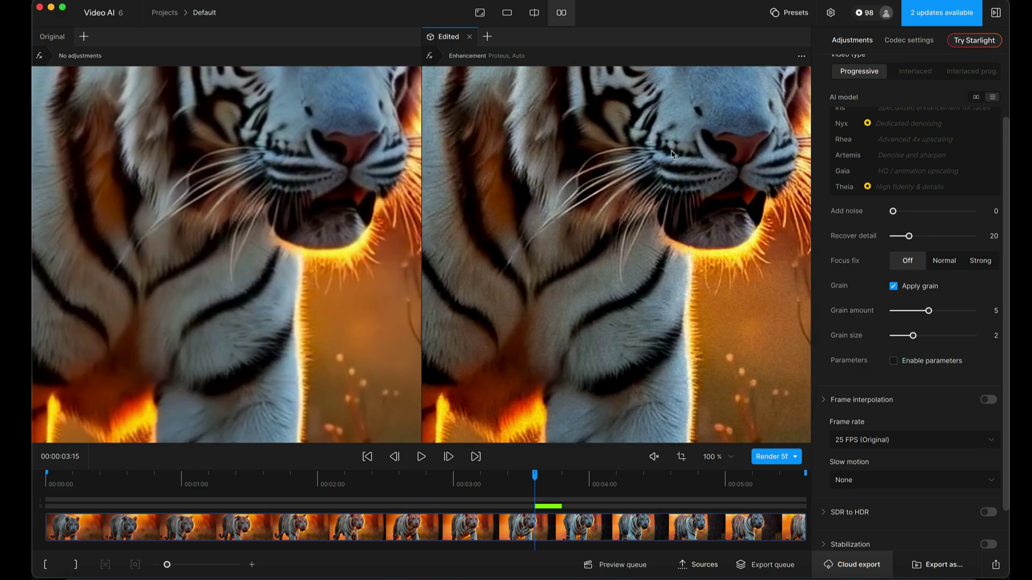
{"action": "left_click", "coordinate": [507, 13]}
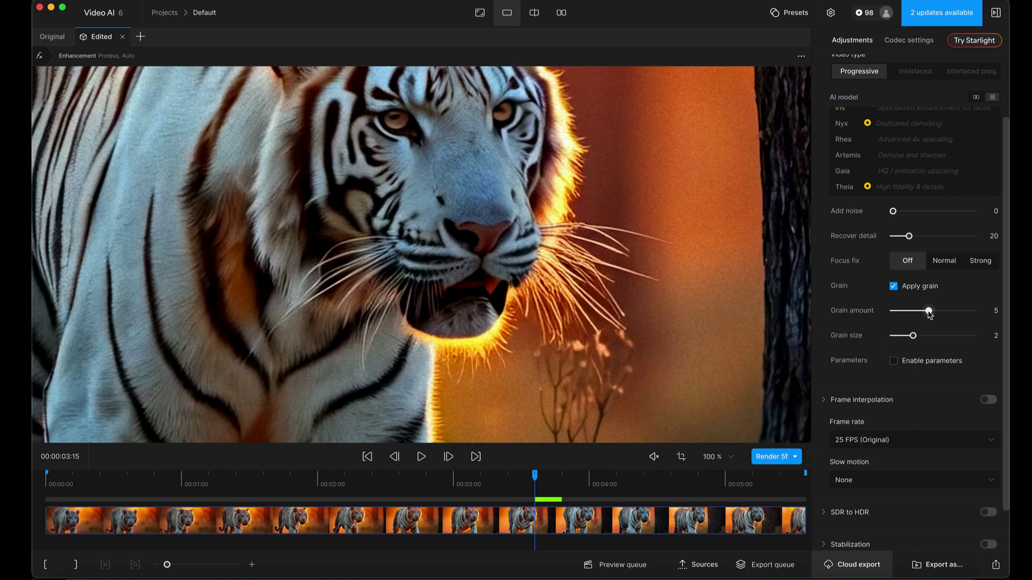
Reduce grain amount from 5 to 3, render a 5-frame preview, and inspect the tiger
{"action": "left_click_drag", "start_coordinate": [929, 312], "coordinate": [920, 313]}
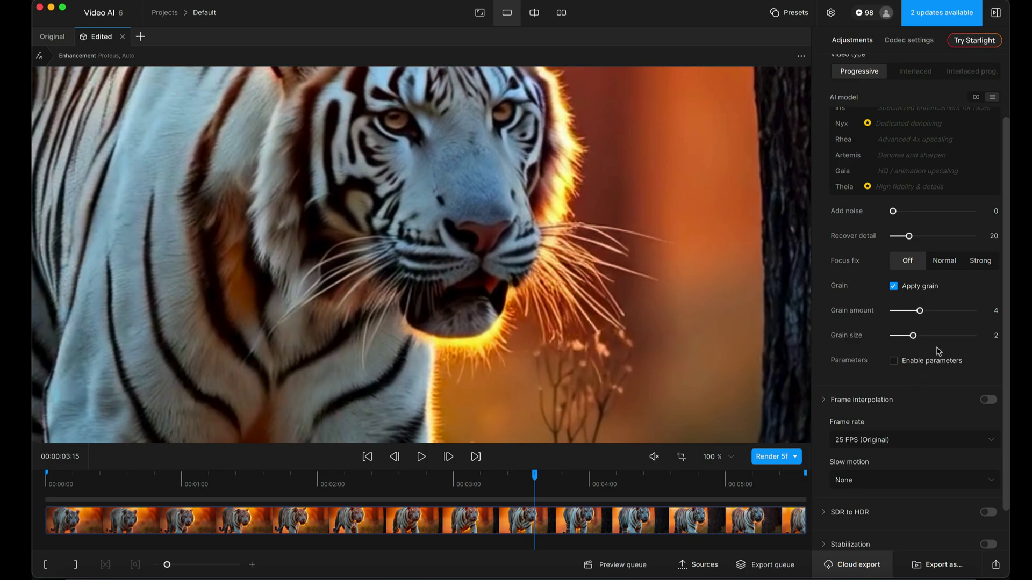
{"action": "left_click", "coordinate": [779, 457]}
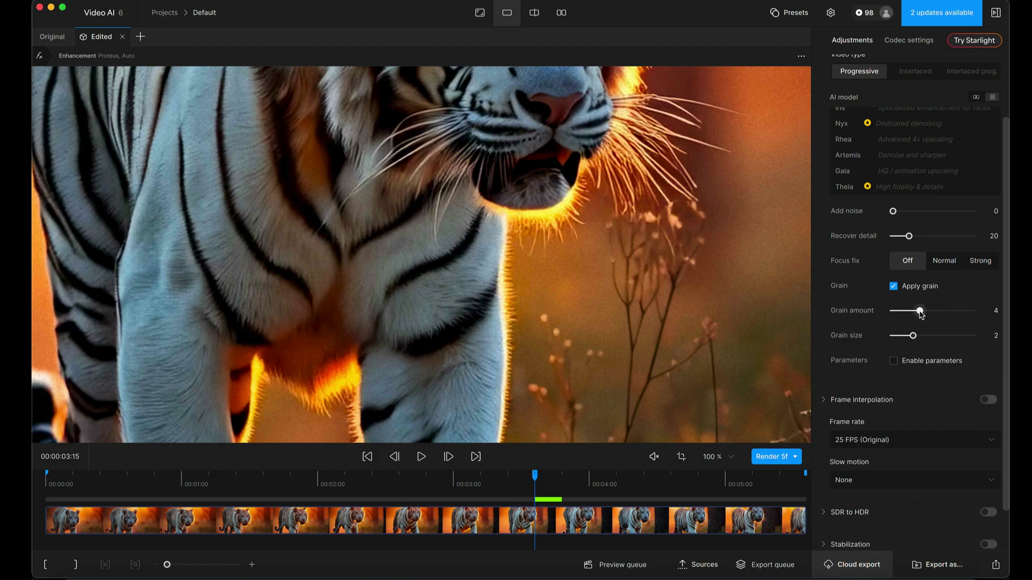
{"action": "left_click_drag", "start_coordinate": [920, 311], "coordinate": [913, 312]}
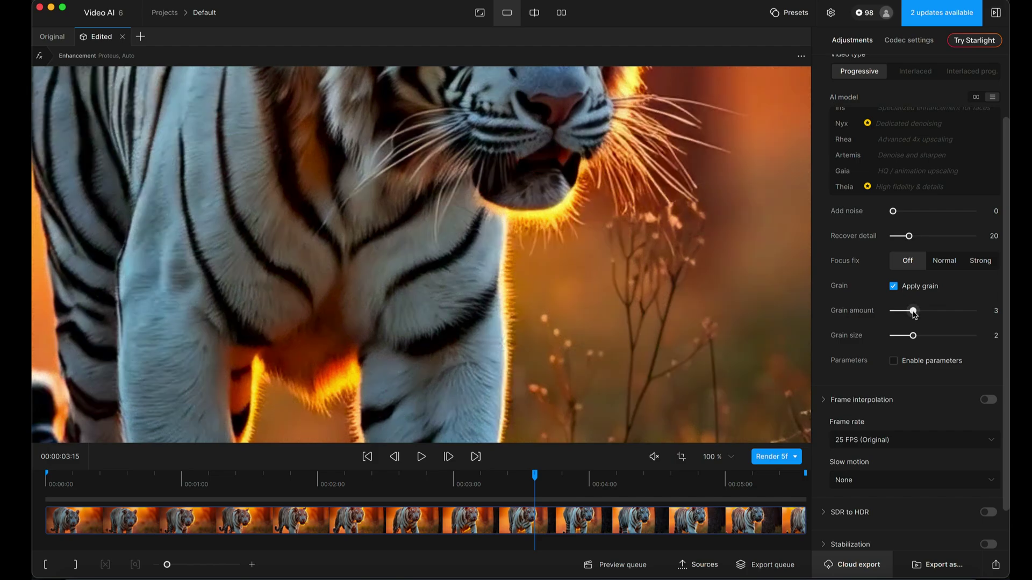
{"action": "left_click_drag", "start_coordinate": [756, 237], "coordinate": [722, 295]}
{"action": "scroll", "coordinate": [849, 336], "scroll_direction": "down", "scroll_amount": 2}
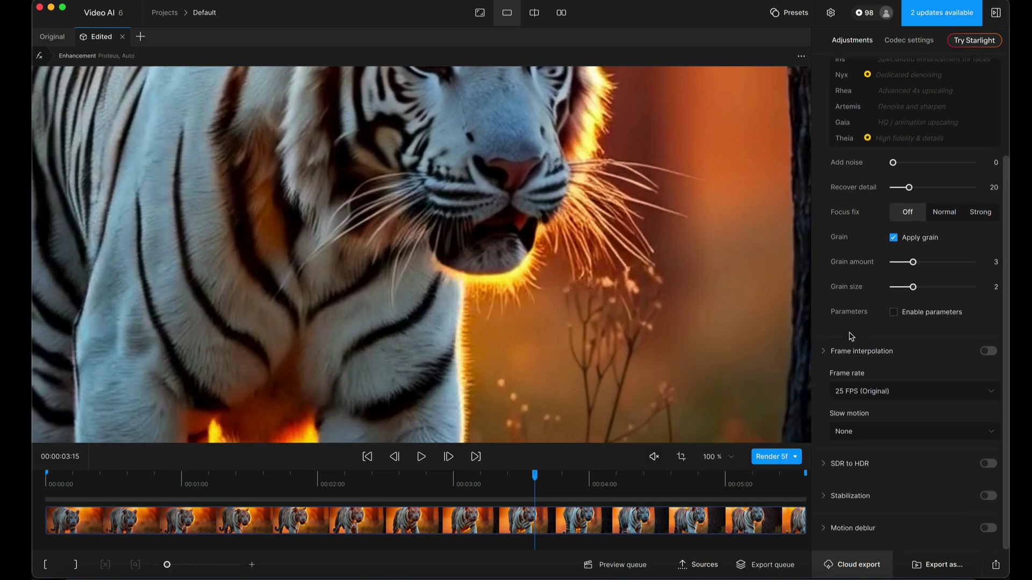
Enable Proteus parameters in Dynamic mode with Fix compression 20 and Improve detail 15
{"action": "left_click", "coordinate": [894, 313]}
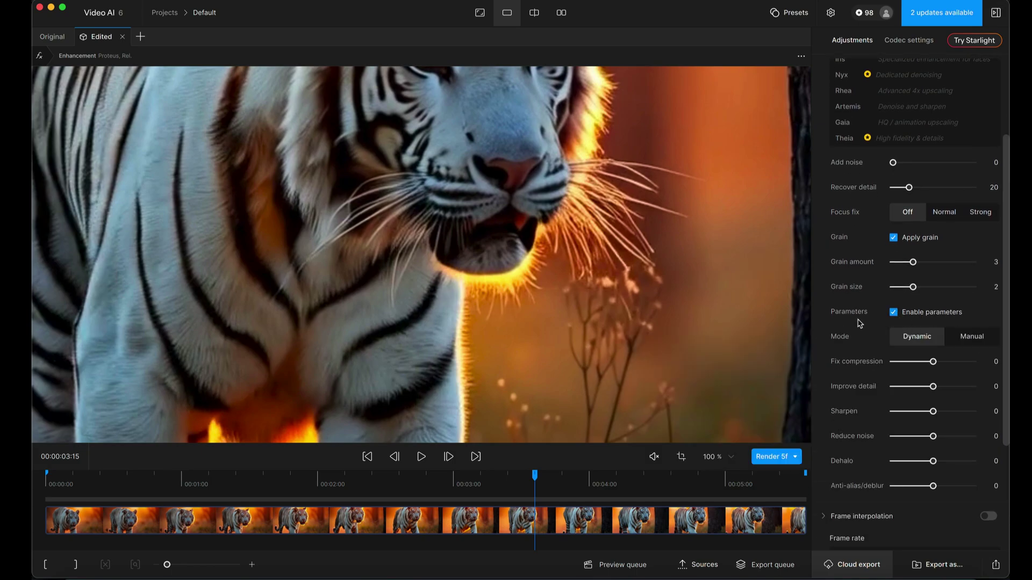
{"action": "mouse_move", "coordinate": [852, 317]}
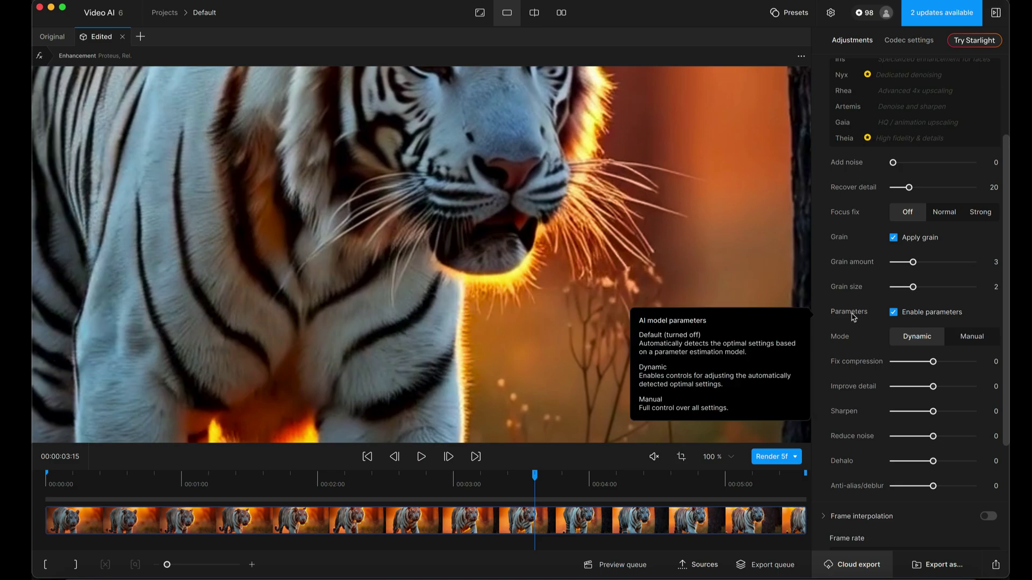
{"action": "scroll", "coordinate": [847, 341], "scroll_direction": "down", "scroll_amount": 2}
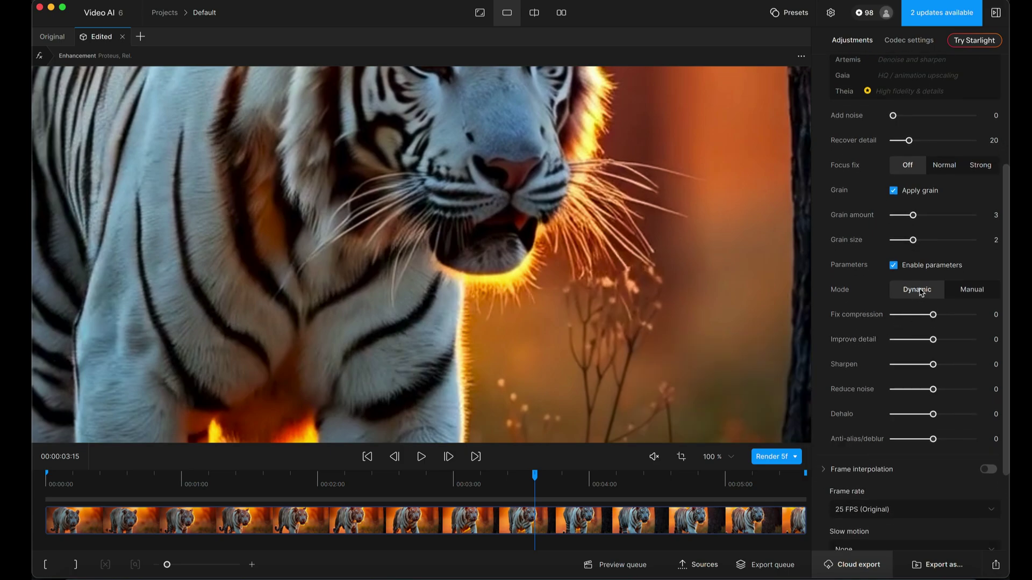
{"action": "left_click", "coordinate": [968, 291]}
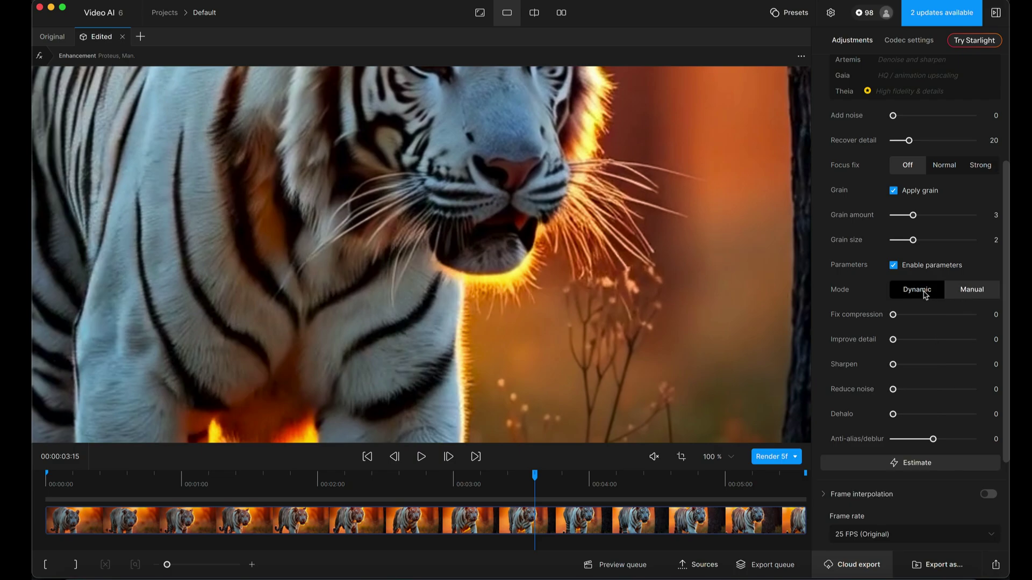
{"action": "left_click", "coordinate": [924, 294]}
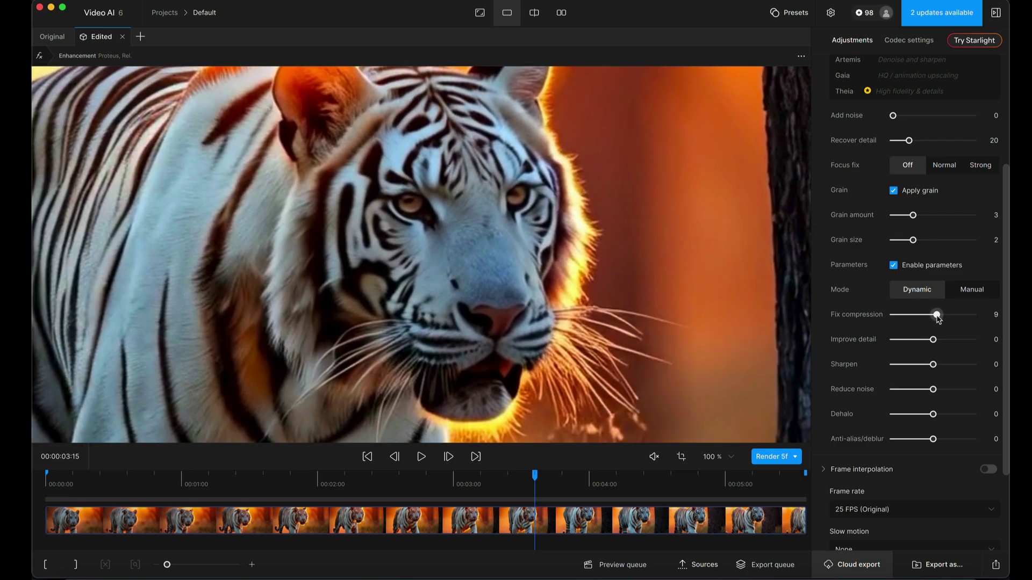
{"action": "left_click_drag", "start_coordinate": [935, 317], "coordinate": [941, 318]}
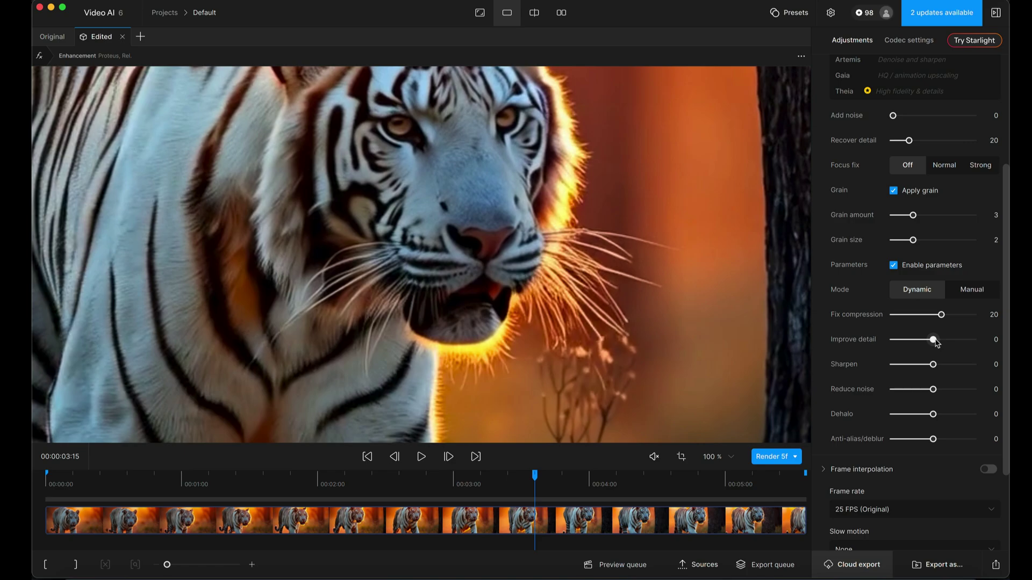
{"action": "left_click_drag", "start_coordinate": [935, 341], "coordinate": [940, 342]}
Render a 5-frame preview with the new parameters and read the parameter descriptions
{"action": "left_click", "coordinate": [776, 460]}
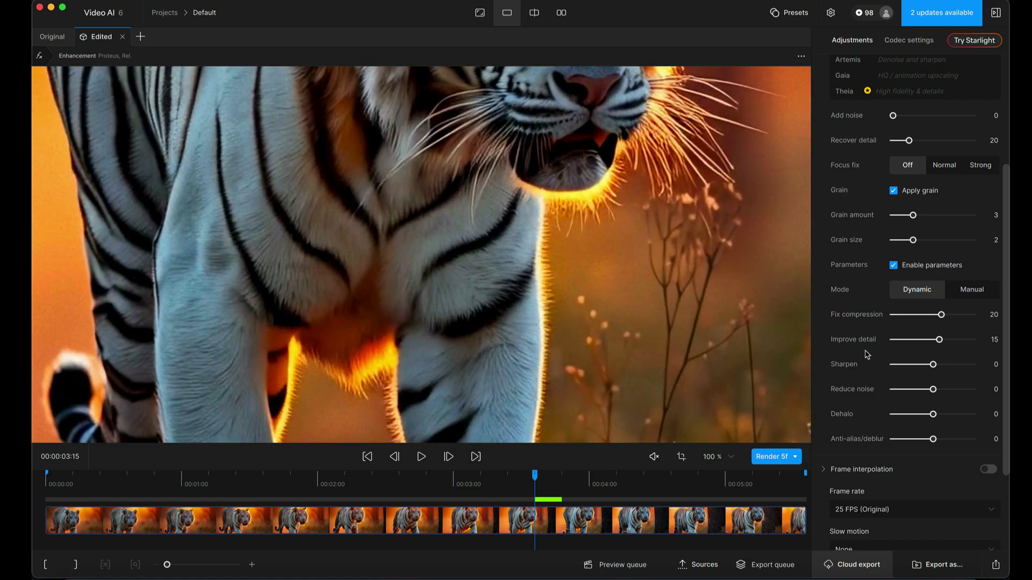
{"action": "mouse_move", "coordinate": [870, 398]}
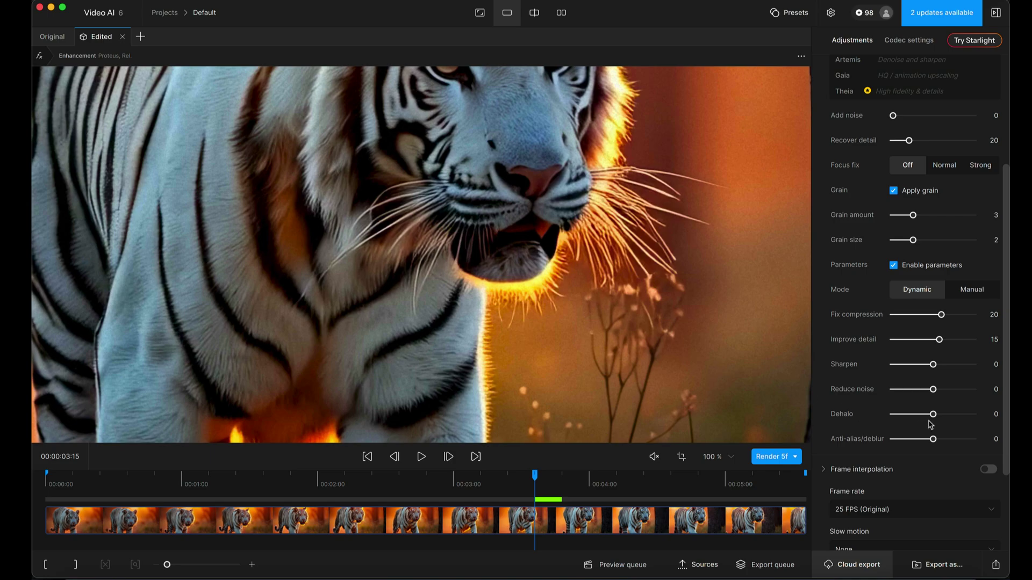
Enable frame interpolation with a 50 FPS output frame rate and slow motion left at None
{"action": "mouse_move", "coordinate": [867, 442]}
{"action": "scroll", "coordinate": [915, 387], "scroll_direction": "down", "scroll_amount": 3}
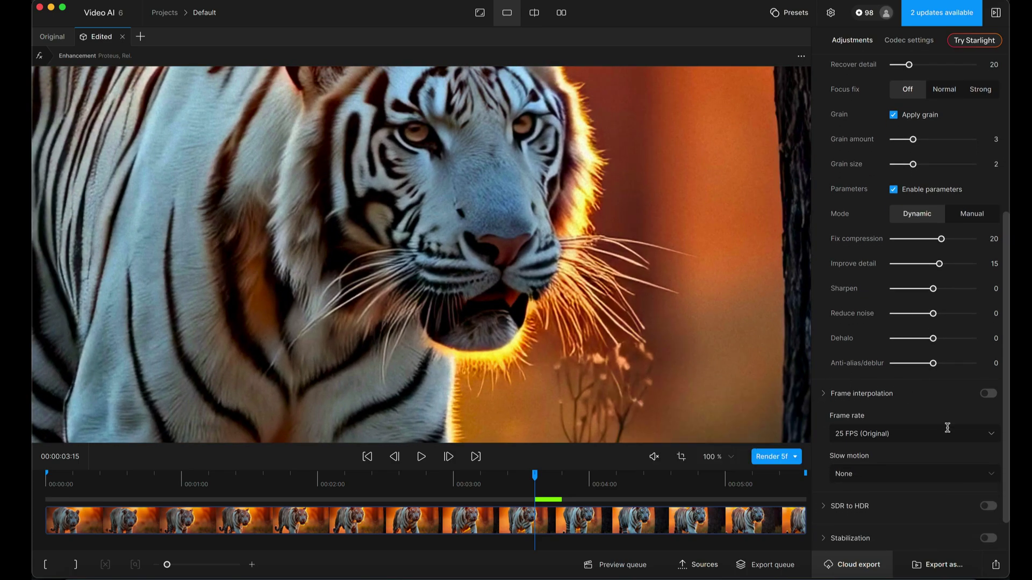
{"action": "left_click", "coordinate": [988, 394]}
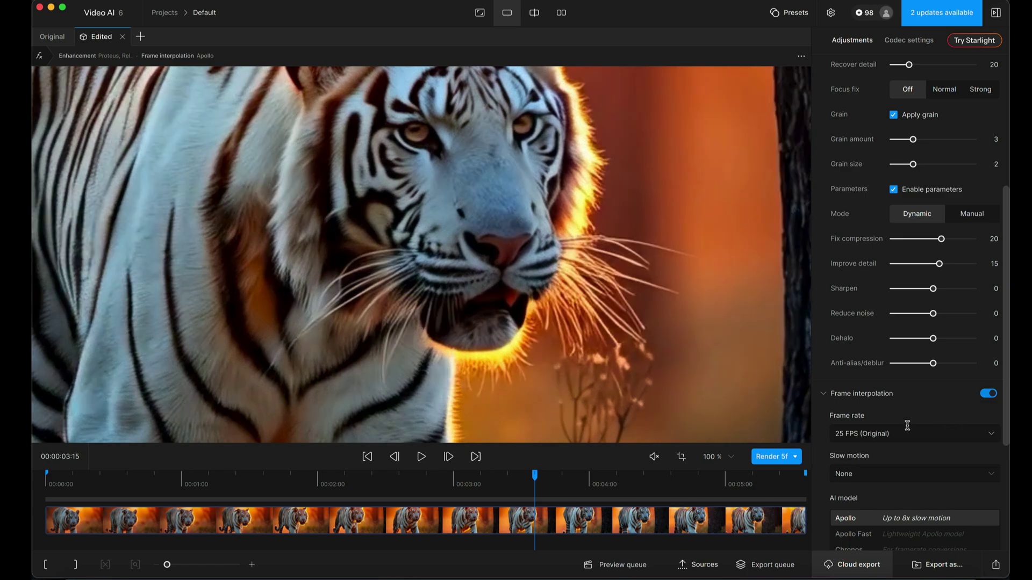
{"action": "scroll", "coordinate": [905, 421], "scroll_direction": "down", "scroll_amount": 2}
{"action": "left_click", "coordinate": [895, 381]}
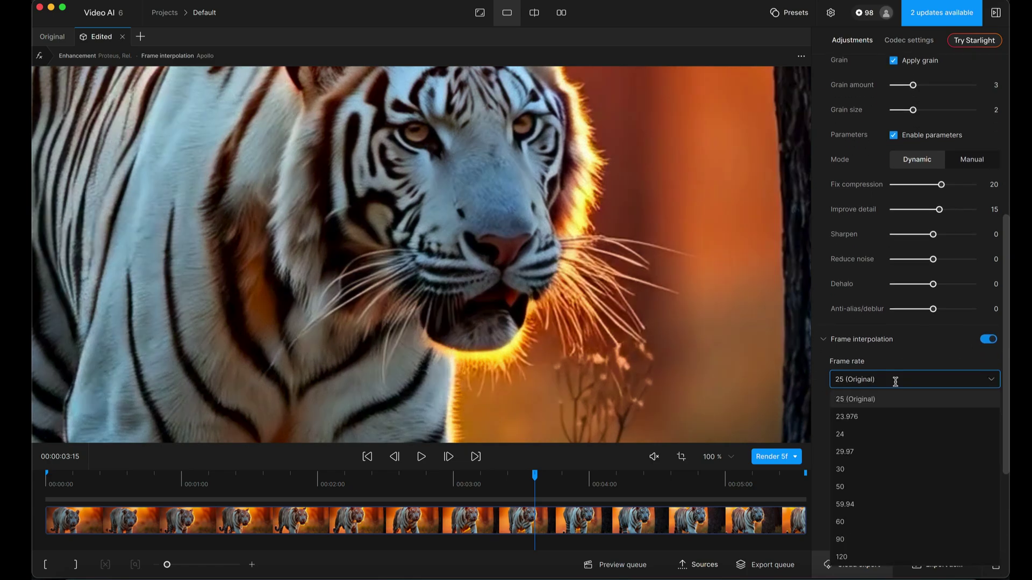
{"action": "left_click", "coordinate": [848, 487]}
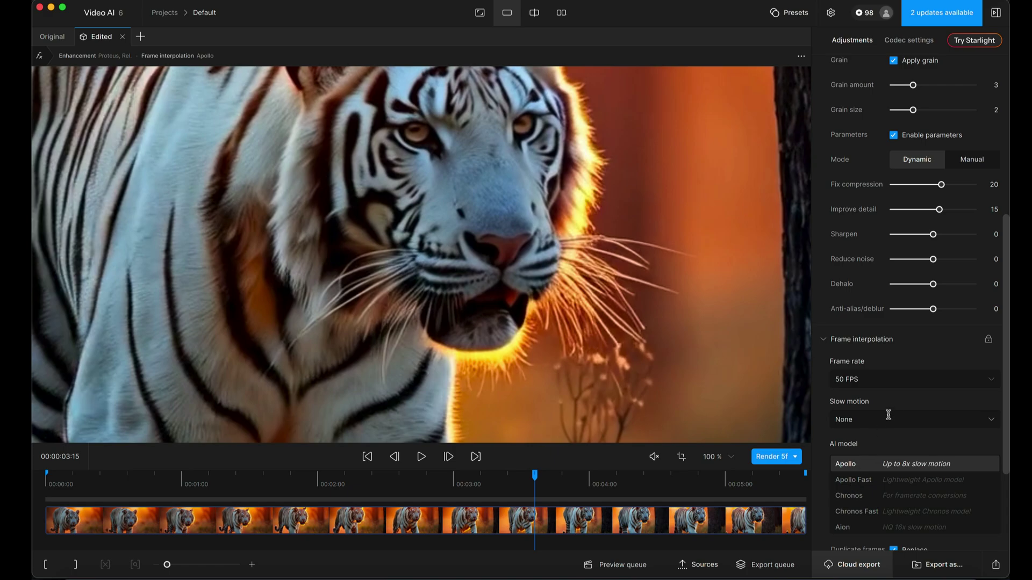
{"action": "left_click", "coordinate": [972, 421]}
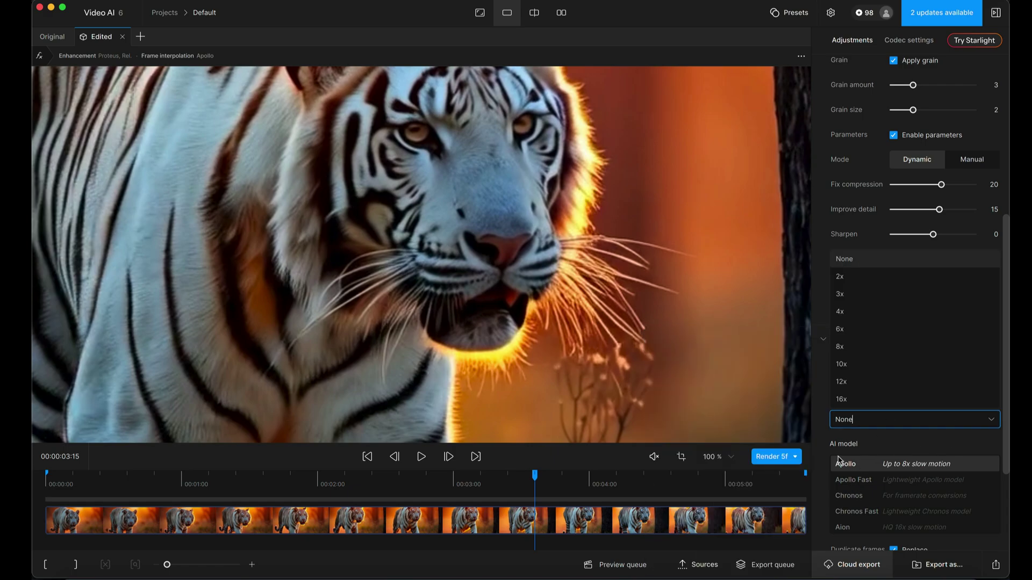
{"action": "left_click", "coordinate": [824, 444]}
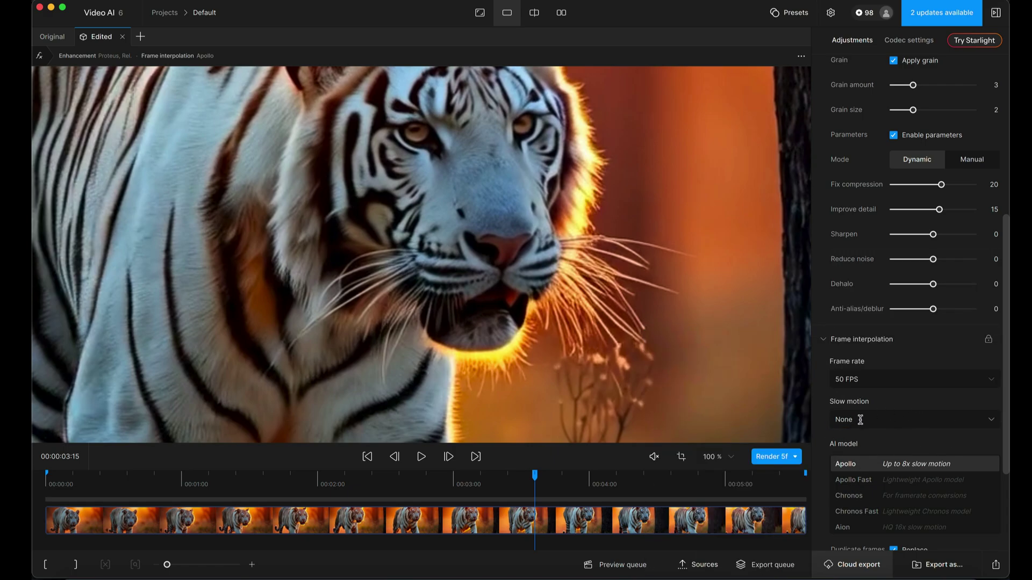
Choose Chronos as the frame interpolation AI model
{"action": "scroll", "coordinate": [871, 413], "scroll_direction": "down", "scroll_amount": 2}
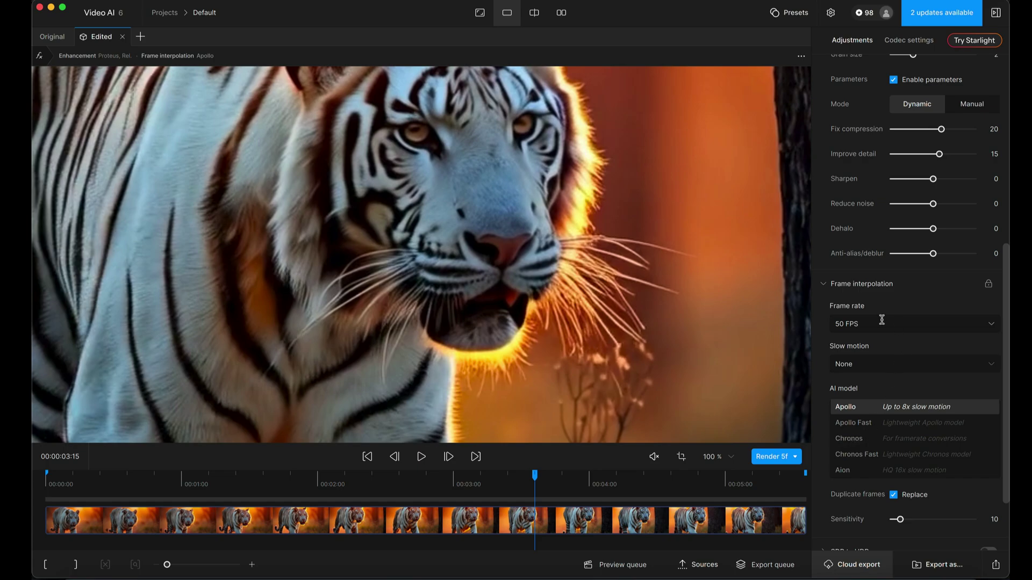
{"action": "mouse_move", "coordinate": [881, 315]}
{"action": "left_click", "coordinate": [847, 443]}
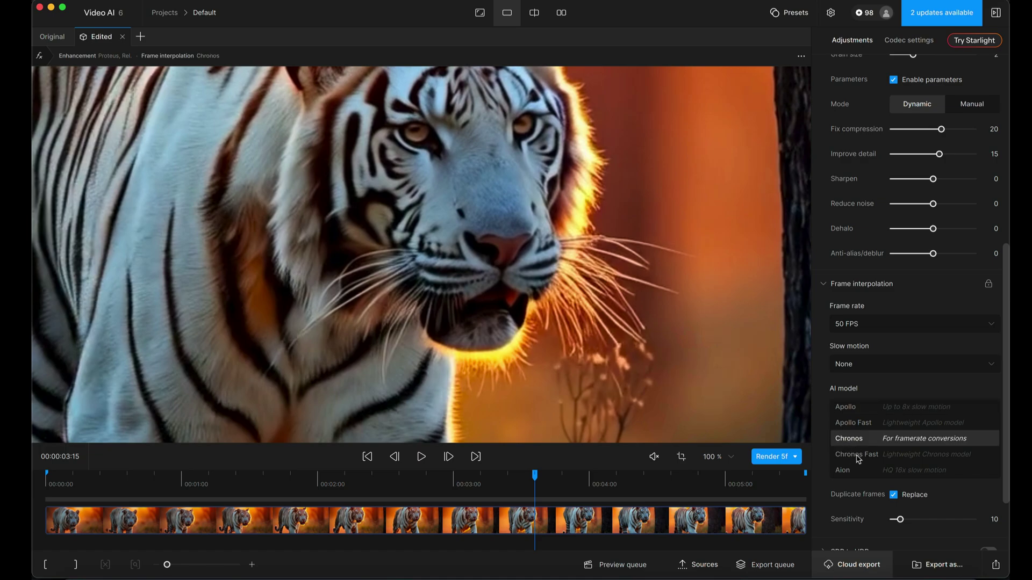
{"action": "mouse_move", "coordinate": [842, 393]}
Render a 5-frame preview (Render 5f) with the 50 FPS Chronos interpolation applied
{"action": "scroll", "coordinate": [862, 326], "scroll_direction": "down", "scroll_amount": 3}
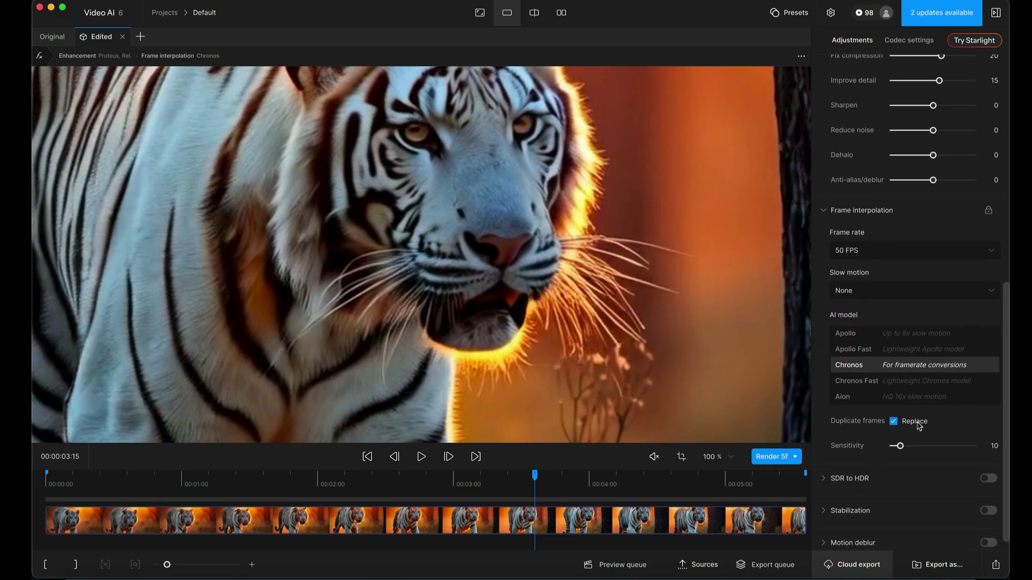
{"action": "scroll", "coordinate": [900, 446], "scroll_direction": "down", "scroll_amount": 1}
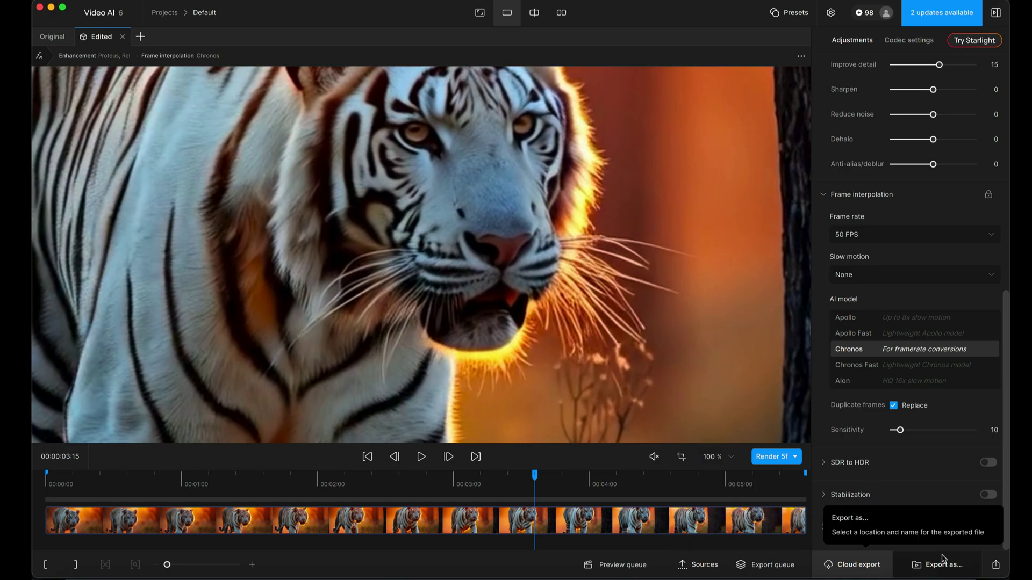
{"action": "left_click", "coordinate": [770, 459]}
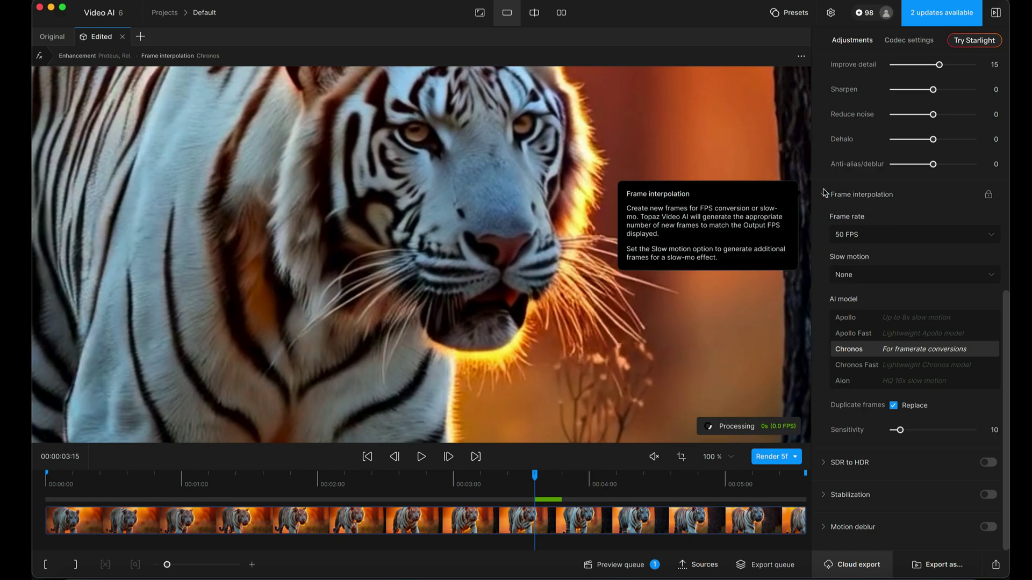
{"action": "mouse_move", "coordinate": [884, 410]}
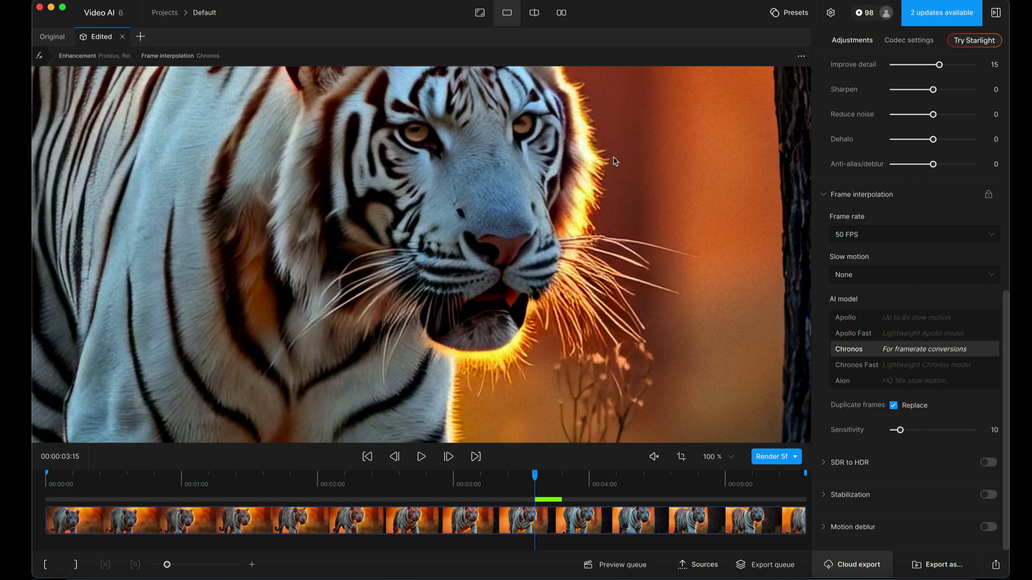
Move the preview playhead to 00:00:04:07, showing the tiger beside the tree trunk
{"action": "scroll", "coordinate": [900, 154], "scroll_direction": "up", "scroll_amount": 10}
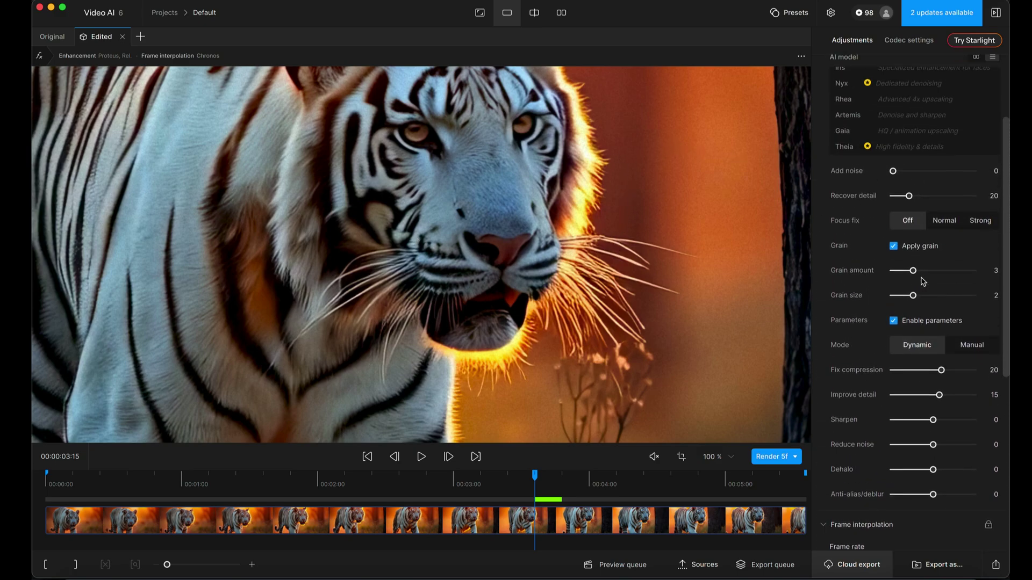
{"action": "scroll", "coordinate": [893, 182], "scroll_direction": "down", "scroll_amount": 5}
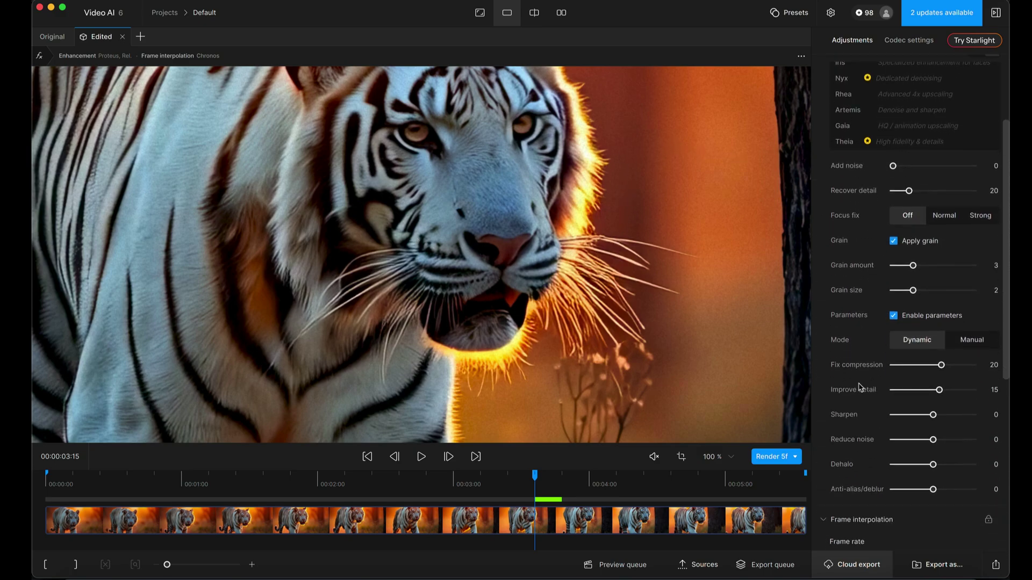
{"action": "scroll", "coordinate": [866, 331], "scroll_direction": "down", "scroll_amount": 13}
{"action": "scroll", "coordinate": [430, 269], "scroll_direction": "down", "scroll_amount": 2}
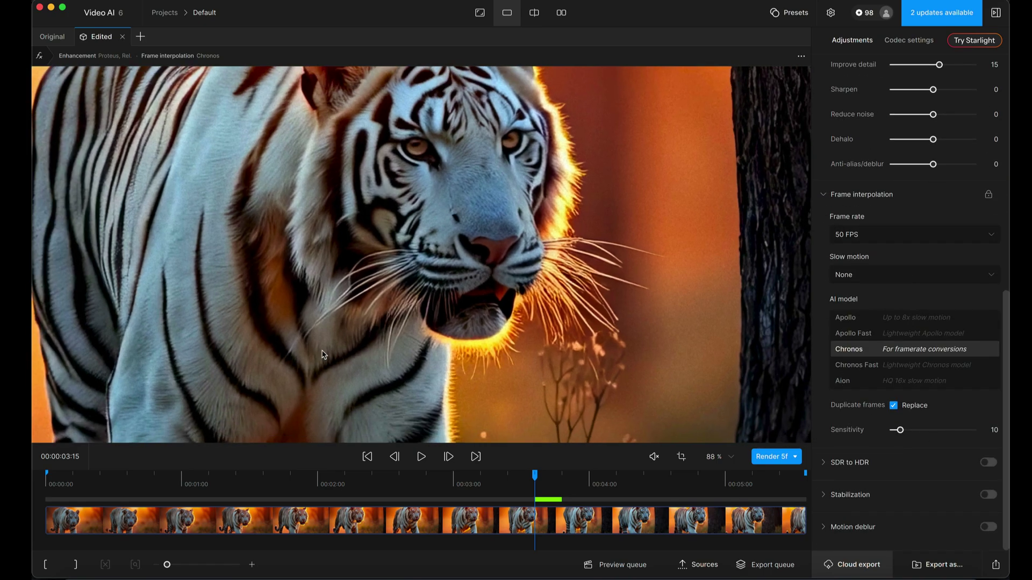
{"action": "left_click", "coordinate": [568, 478]}
{"action": "left_click", "coordinate": [627, 480]}
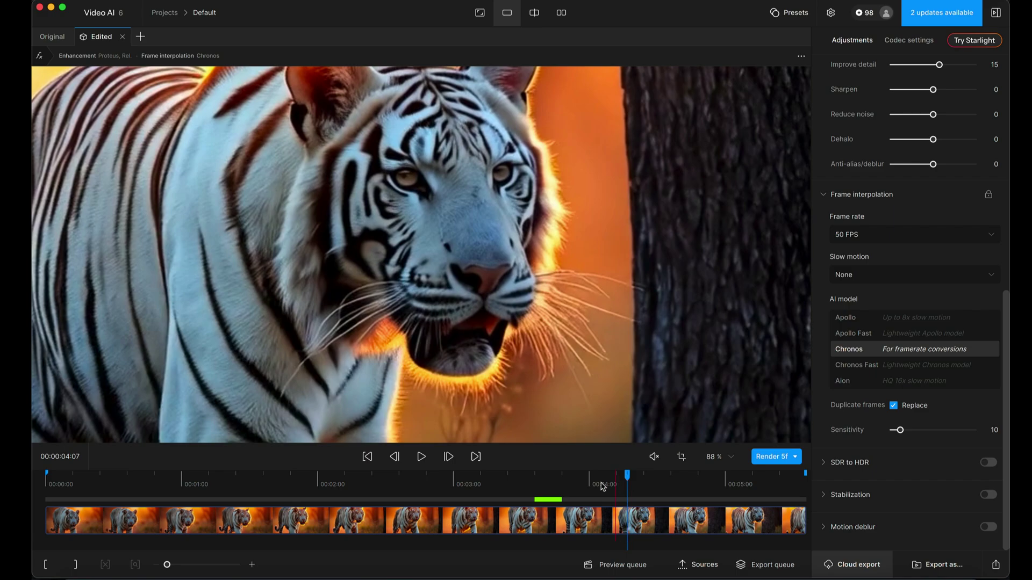